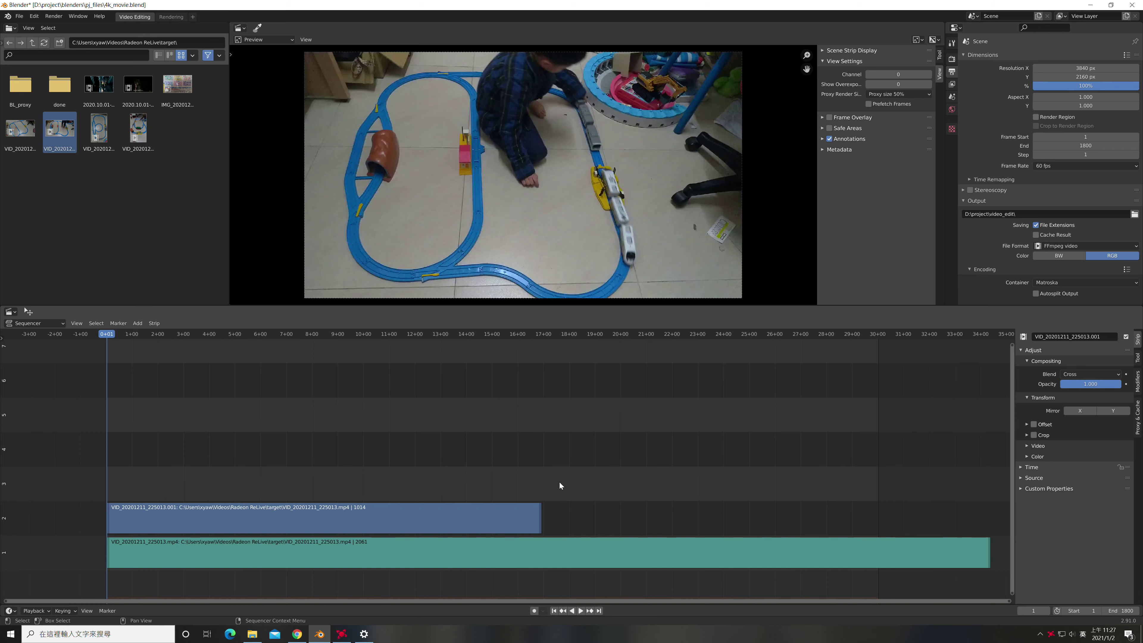
Step: Select the first clip's sound strip on channel 1 to show its volume and pitch settings
click(506, 516)
click(504, 560)
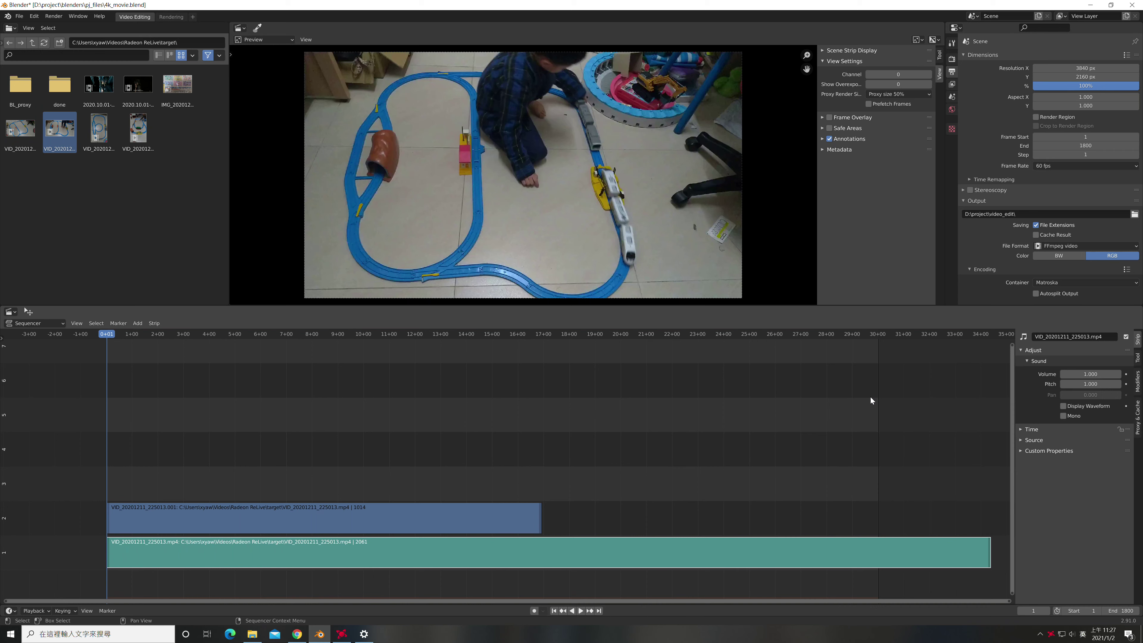
Step: Set the scene frame rate to 30 fps, check the channel-2 video strip, then deselect all strips
click(1082, 168)
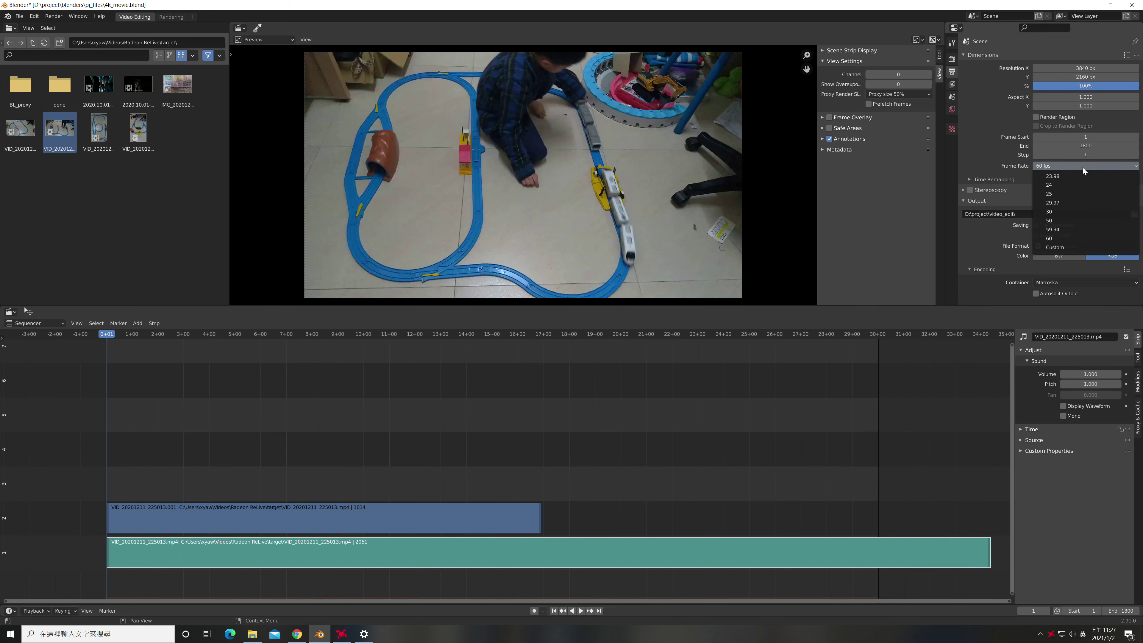
click(1073, 207)
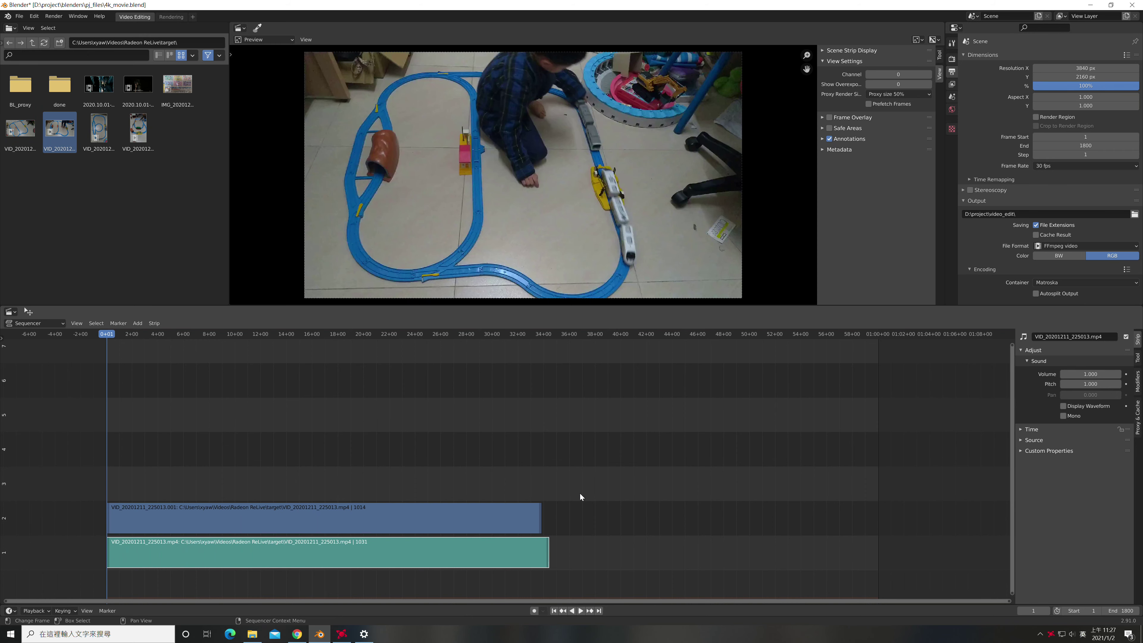
click(522, 516)
click(506, 543)
click(498, 525)
click(497, 548)
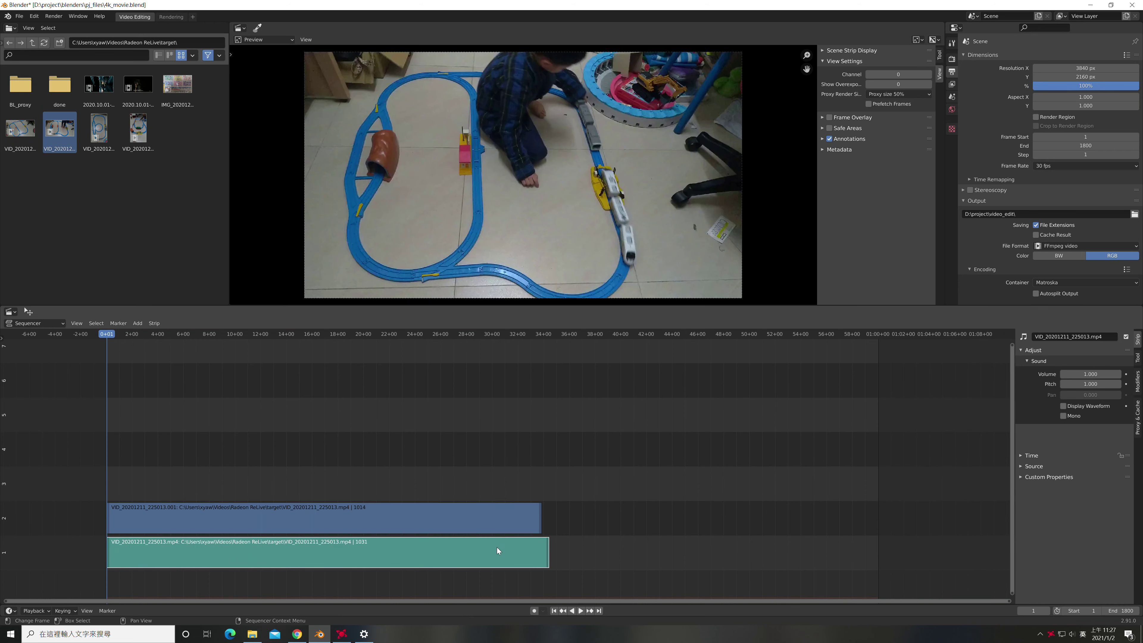
click(525, 420)
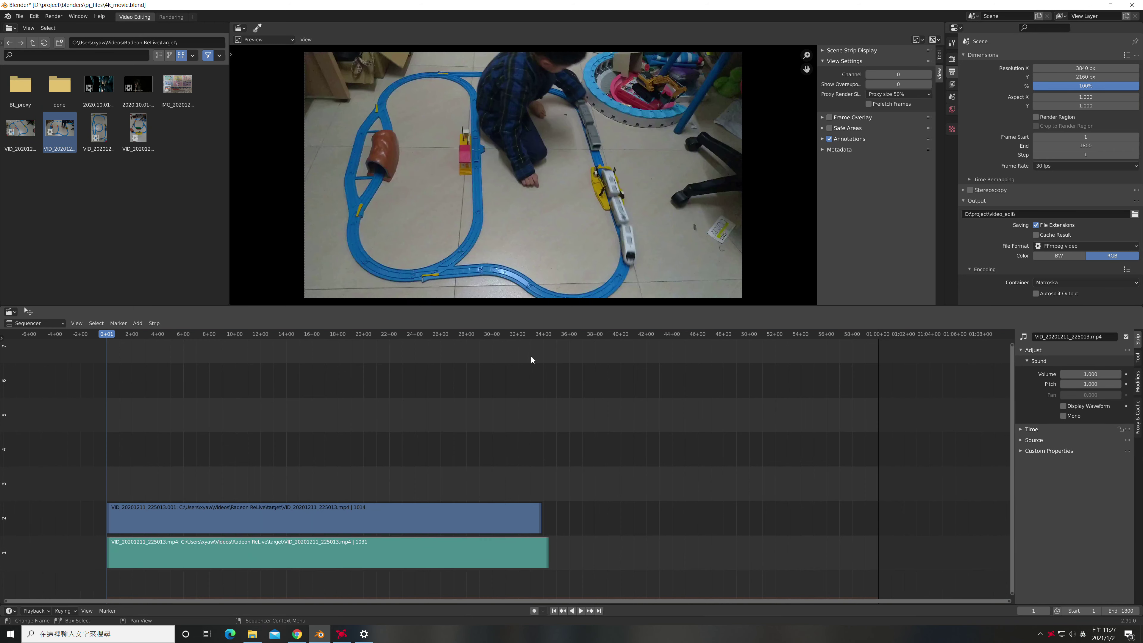
Step: Place the playhead at frame 1054 and drop VID_20201212_074635.mp4 into the timeline there
scroll(339, 435, down, 3)
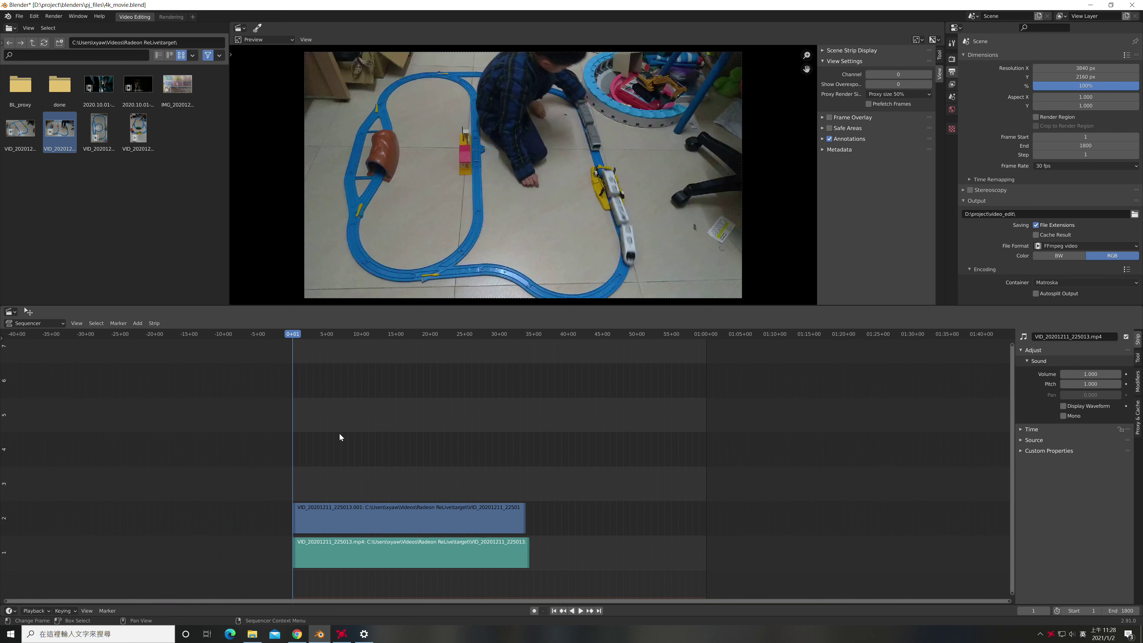
click(543, 333)
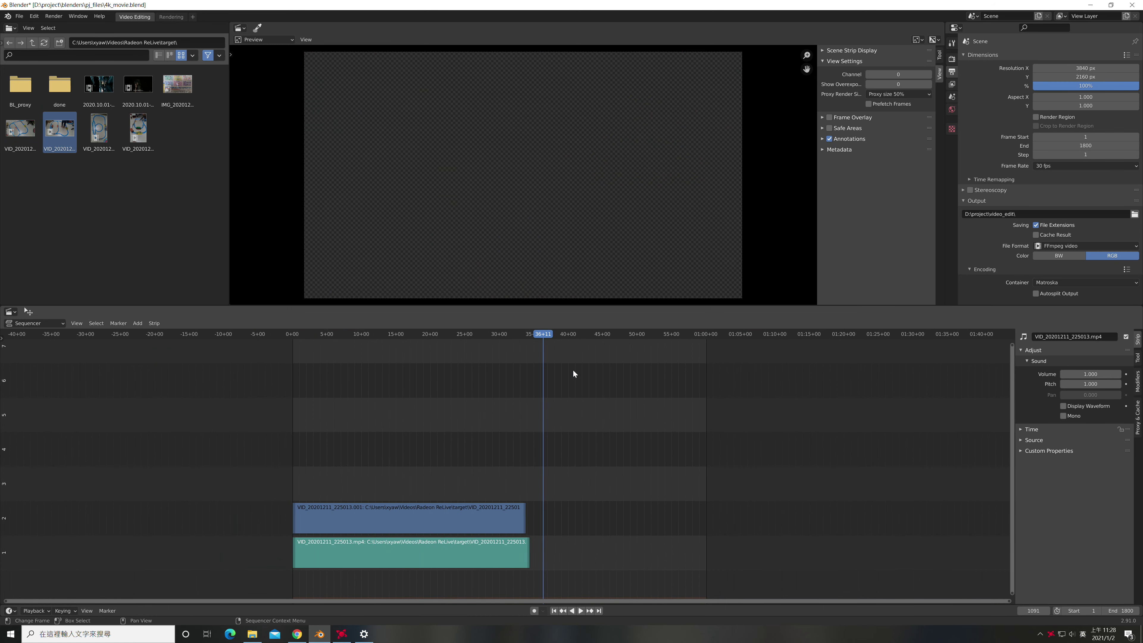
click(538, 333)
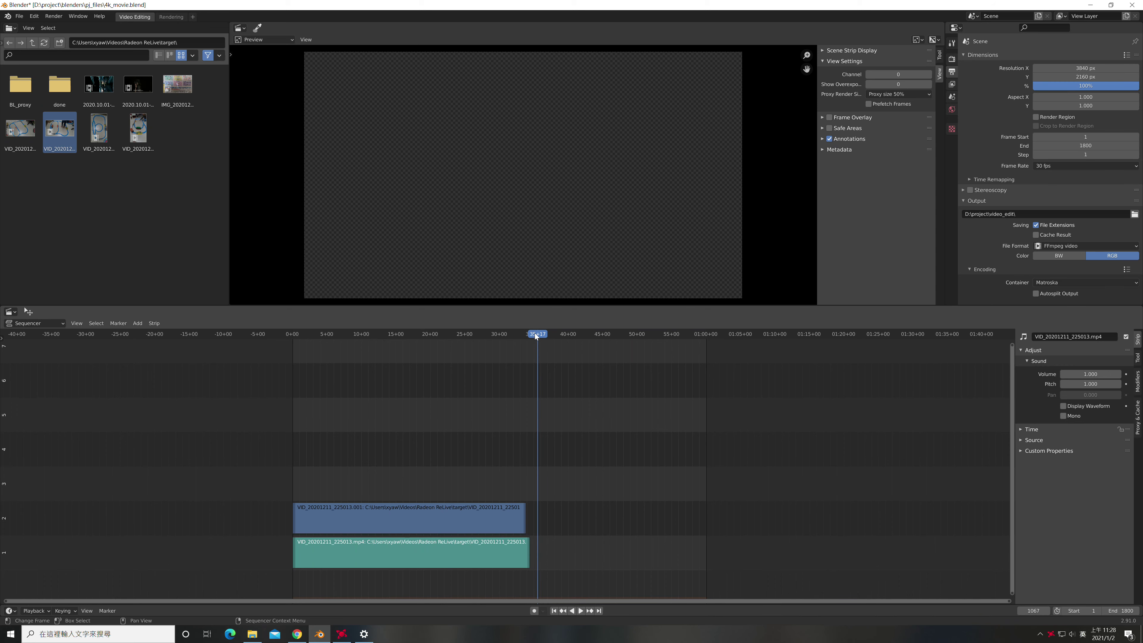
click(535, 334)
mouse_move(99, 128)
mouse_down()
mouse_move(581, 516)
mouse_move(703, 517)
mouse_up()
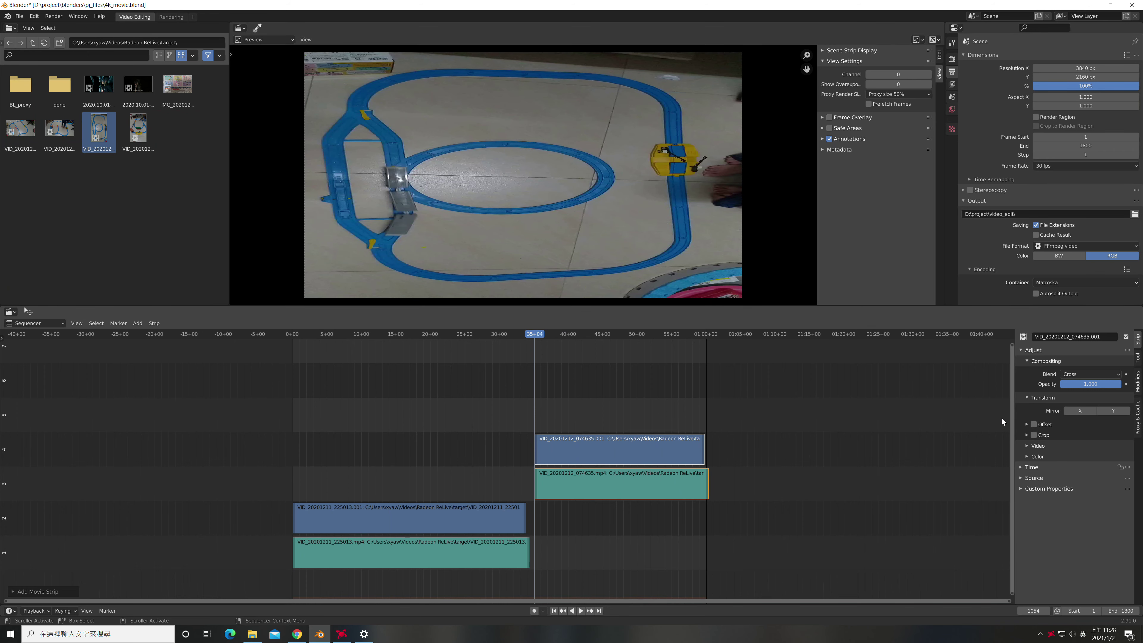
Step: Enable Transform Offset on the second clip's video strip and expand its Position X/Y fields
click(1033, 426)
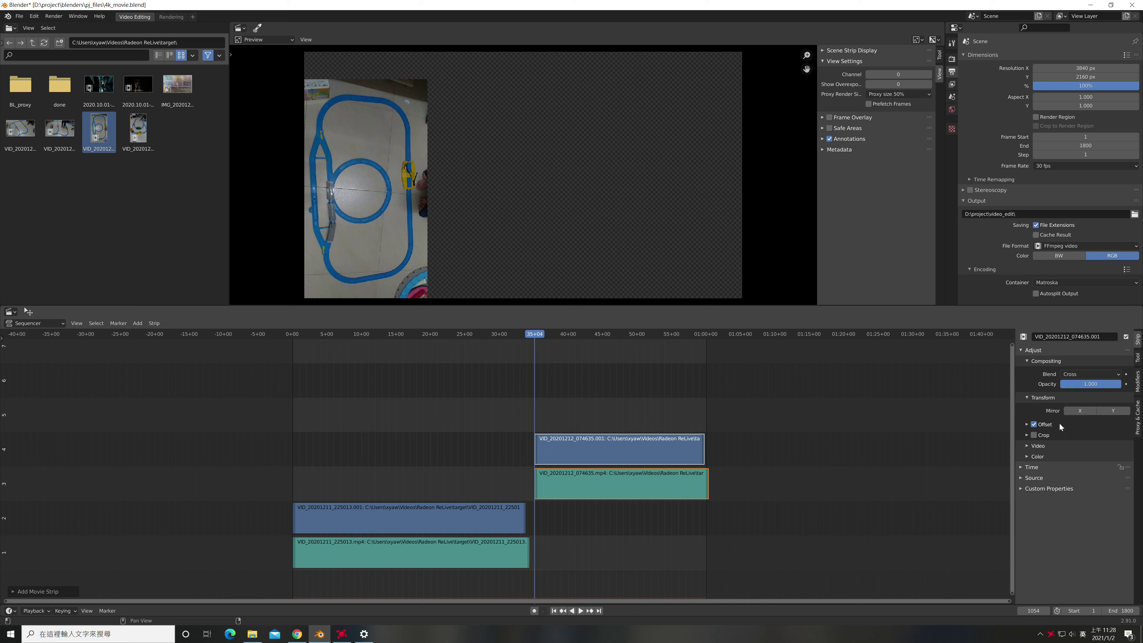
click(1026, 425)
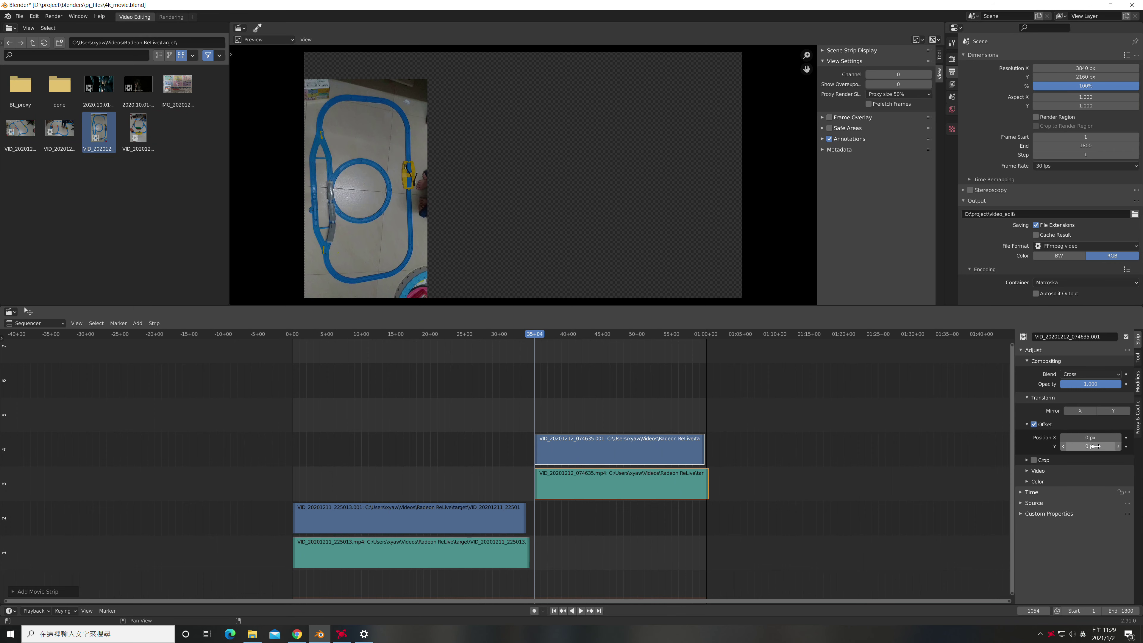
Step: Offset the second clip to Position X 1416 px and Y 126 px to centre it
click(1026, 460)
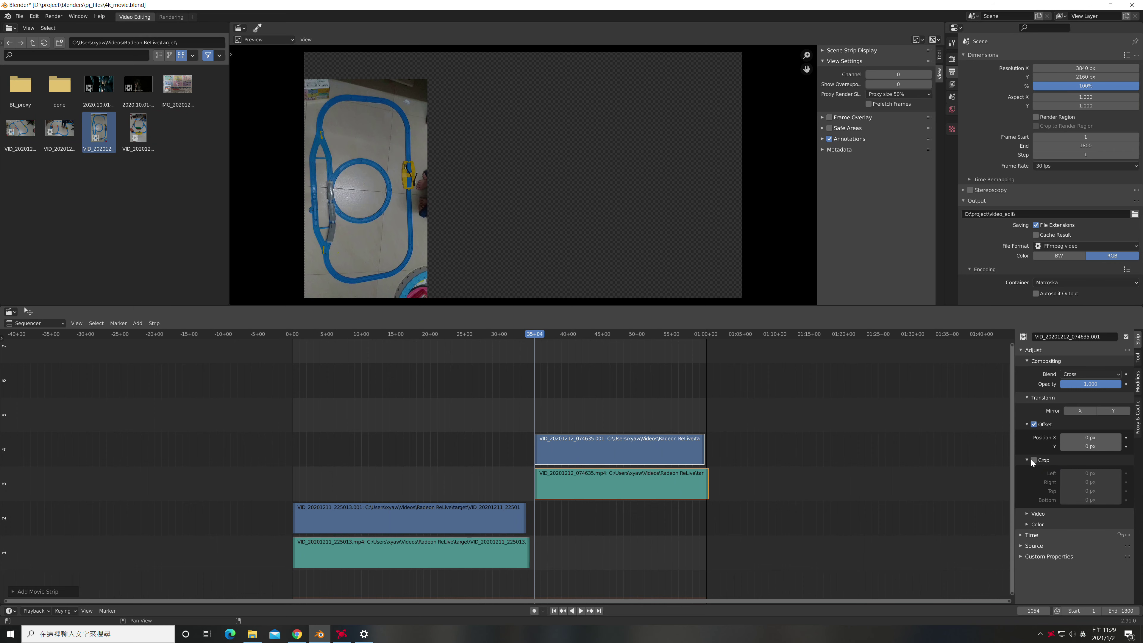
click(1026, 460)
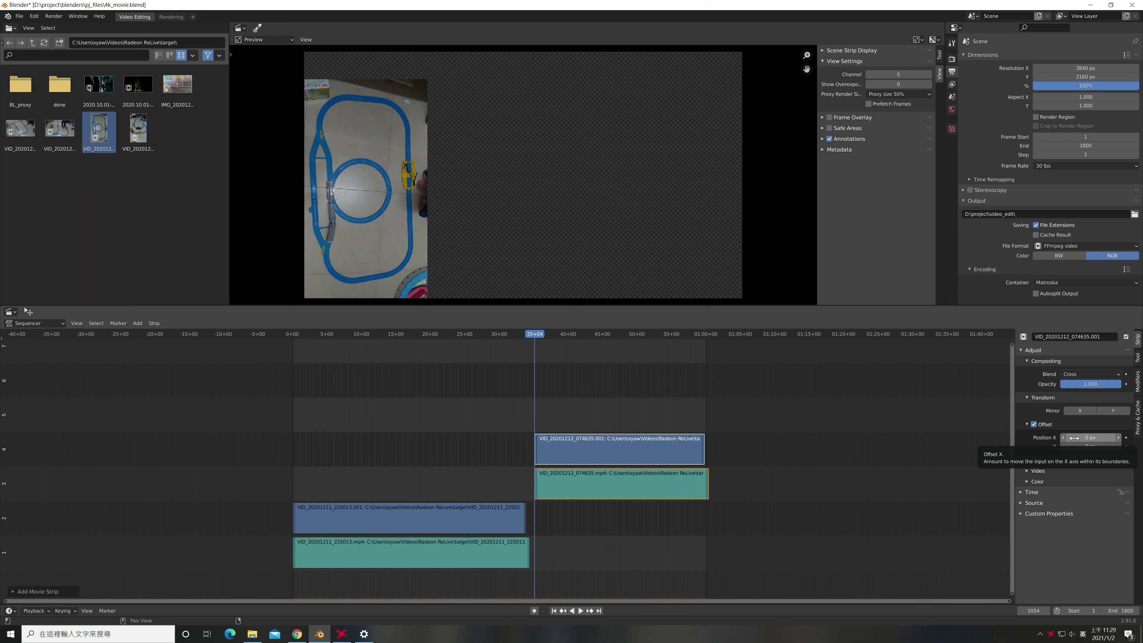
mouse_move(1074, 437)
mouse_down()
mouse_move(1141, 437)
mouse_move(1090, 437)
mouse_up()
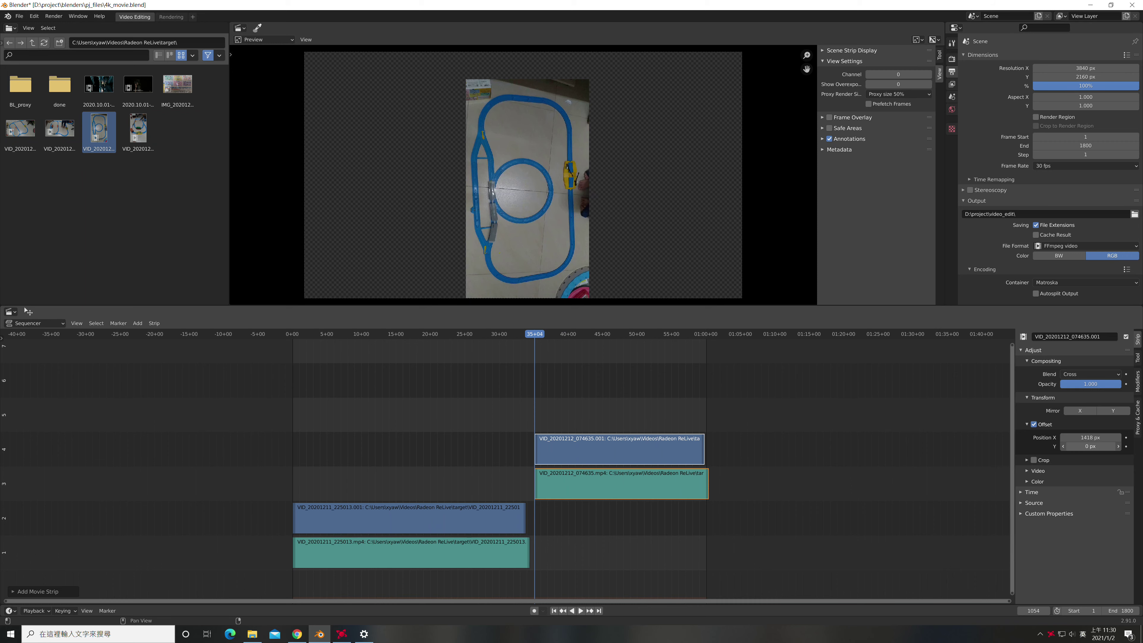
drag(1090, 447, 1118, 446)
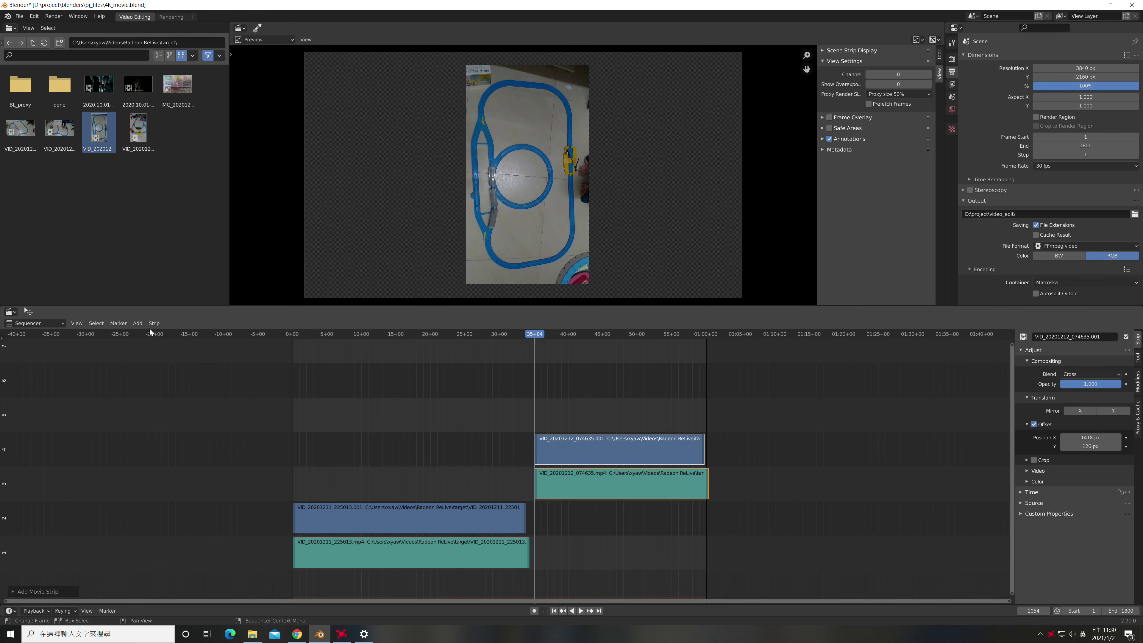
Step: Try adding an effect strip from the Add menu while the audio strip is selected
click(138, 323)
click(138, 323)
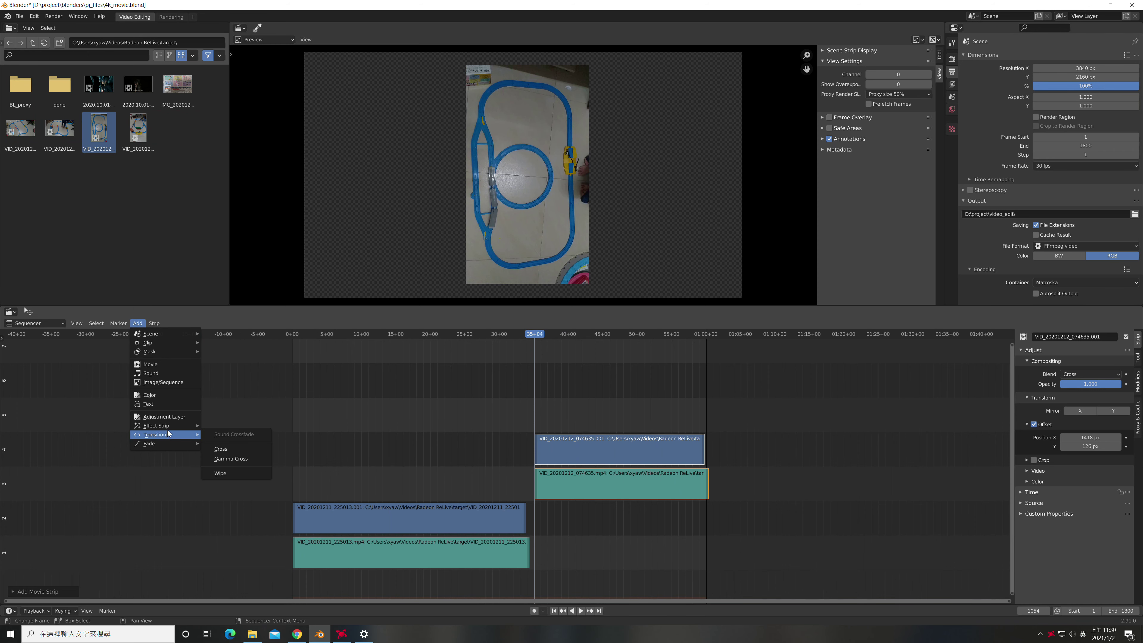
mouse_move(170, 425)
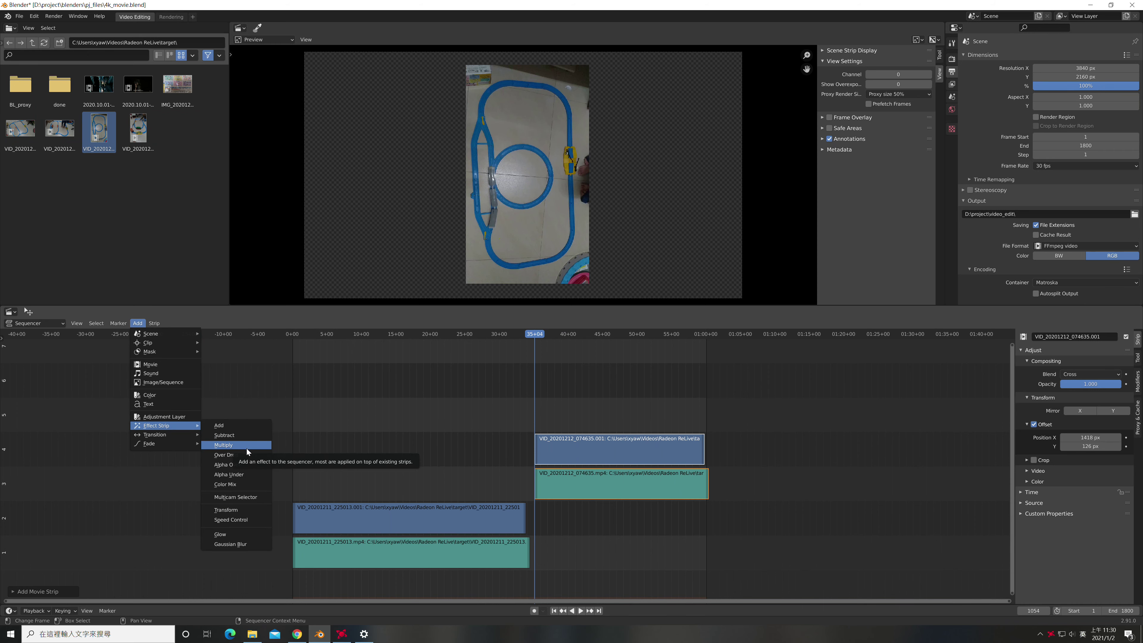
click(241, 511)
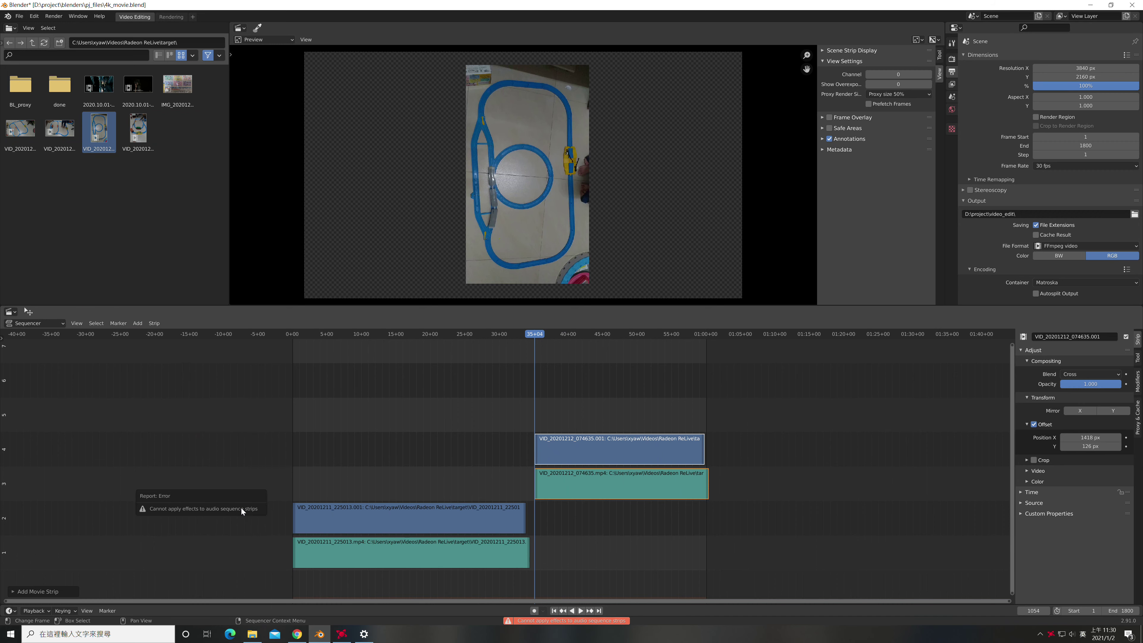
Step: Select the second clip's channel-4 video strip and bring up the Add > Effect Strip choices
click(589, 461)
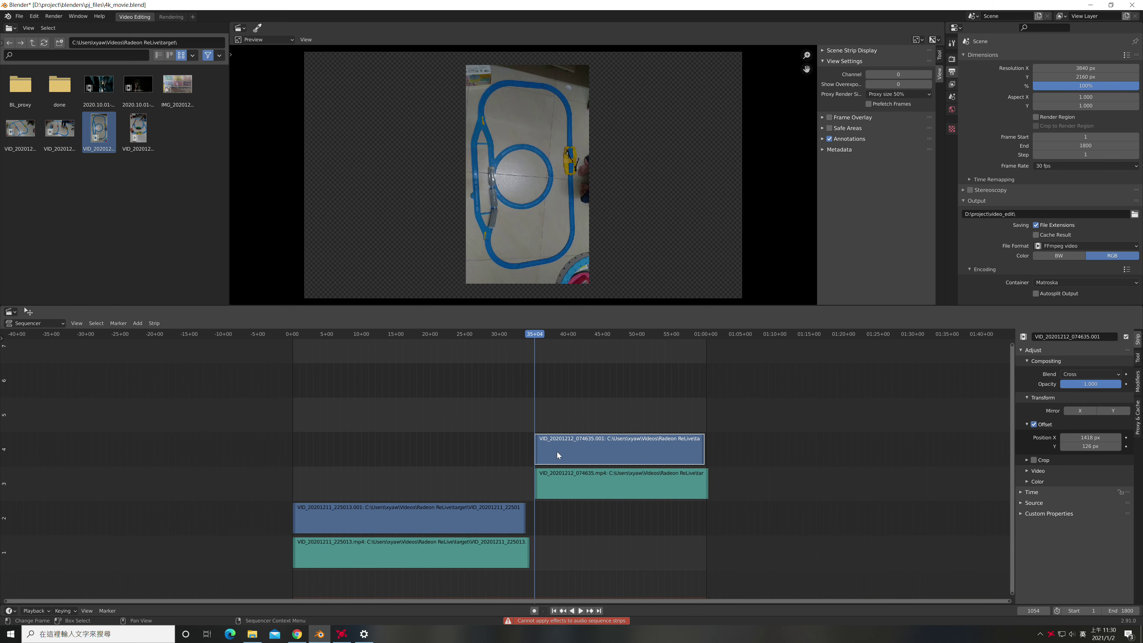
click(137, 323)
mouse_move(164, 428)
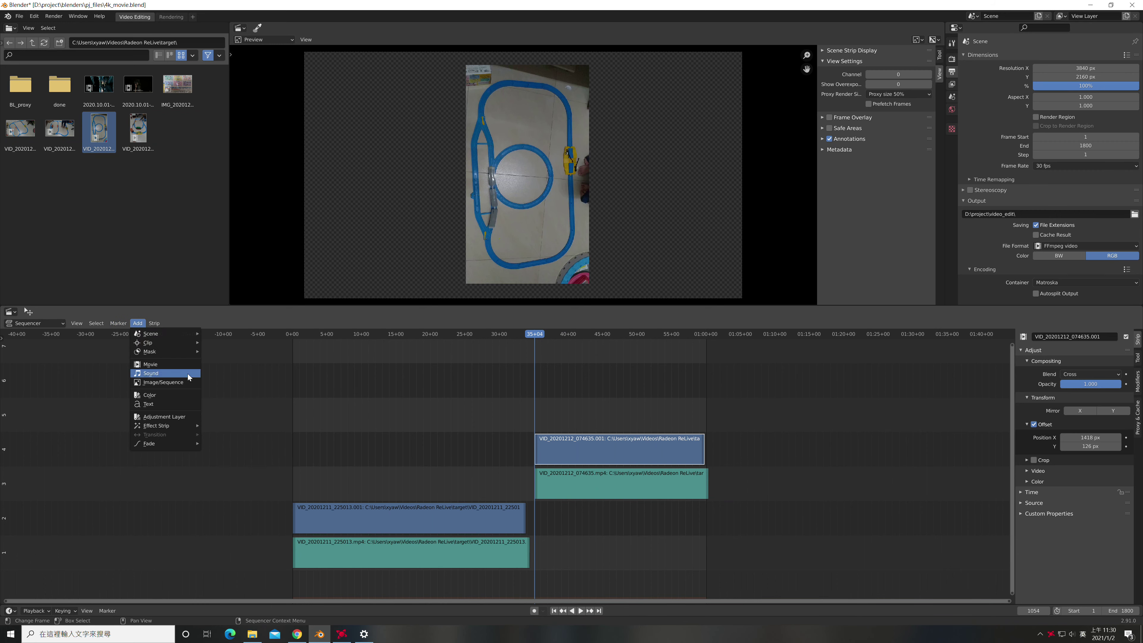
mouse_move(186, 355)
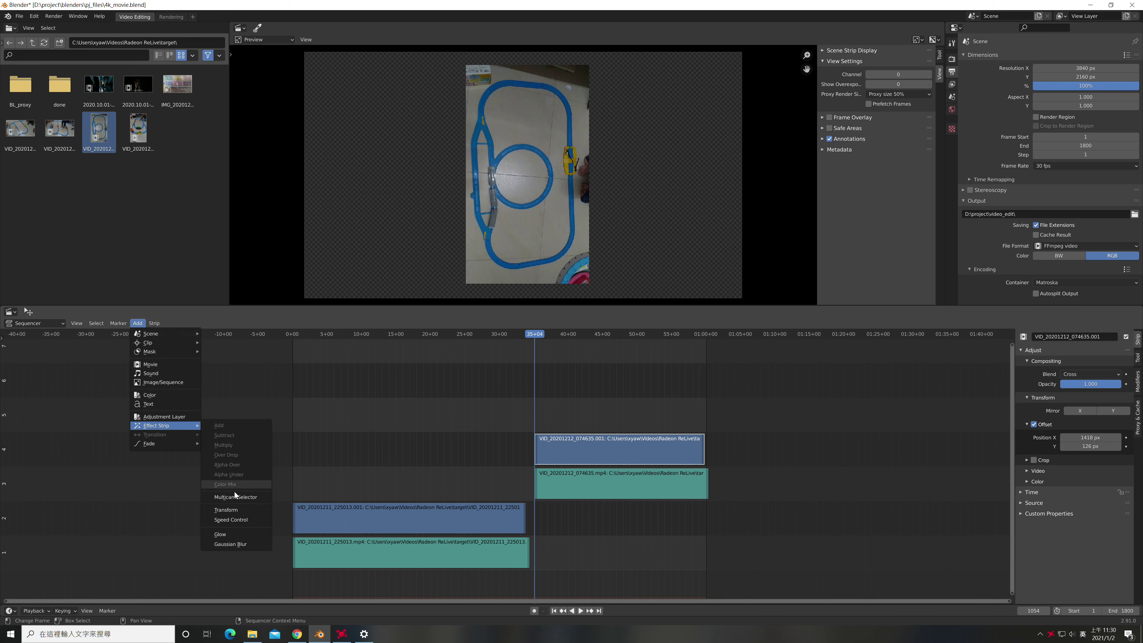
Step: Add a Transform effect strip on channel 5 above the second clip and select it
click(237, 510)
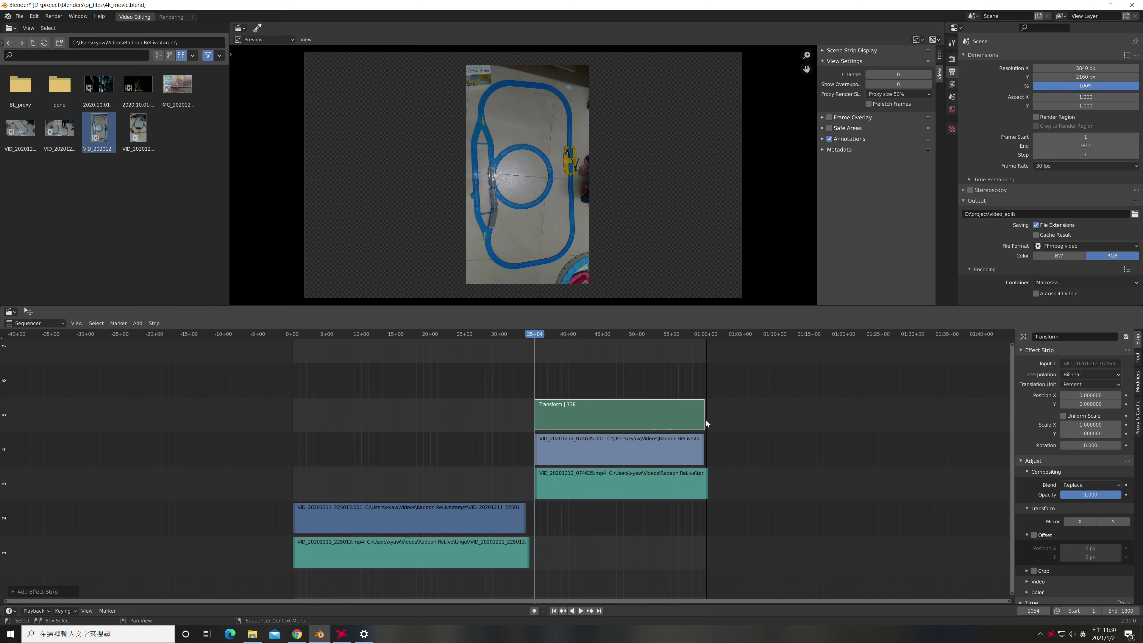
click(679, 418)
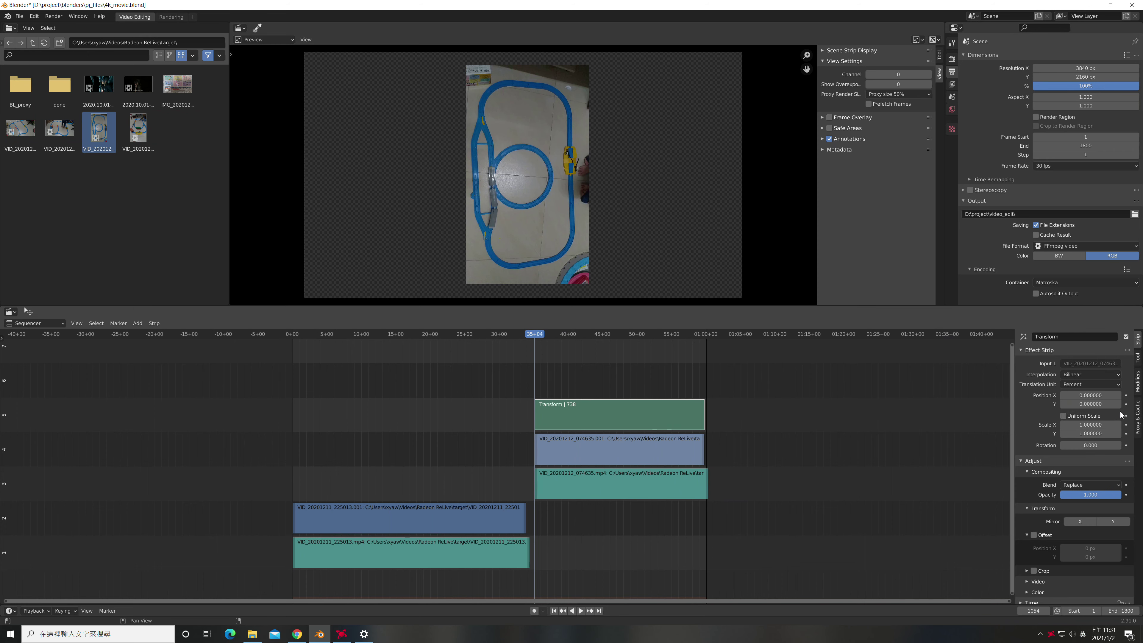
Step: Turn on Uniform Scale for the Transform strip and set its scale to 1.3
click(1088, 419)
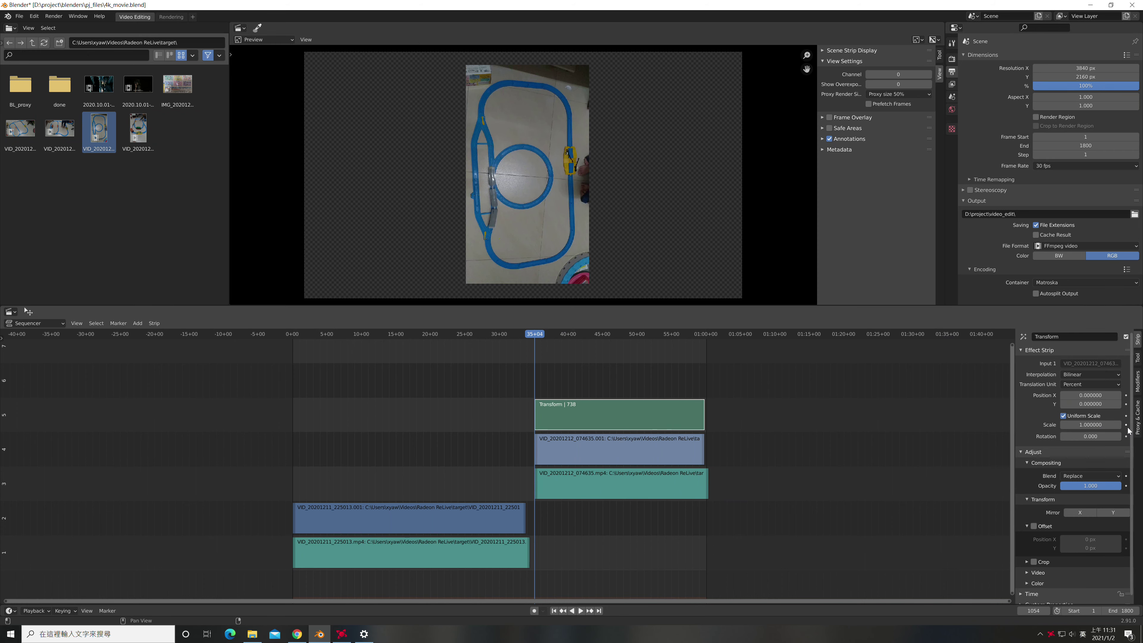
mouse_move(1118, 425)
mouse_down()
mouse_move(1138, 424)
mouse_move(1120, 429)
mouse_up()
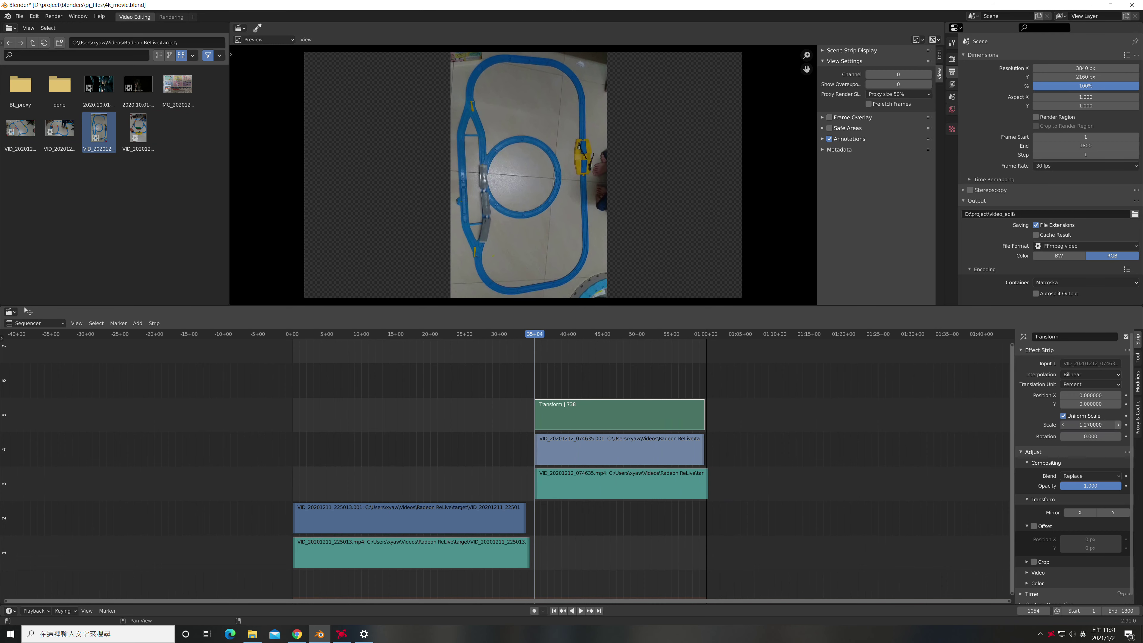
double_click(1116, 425)
text(1.3)
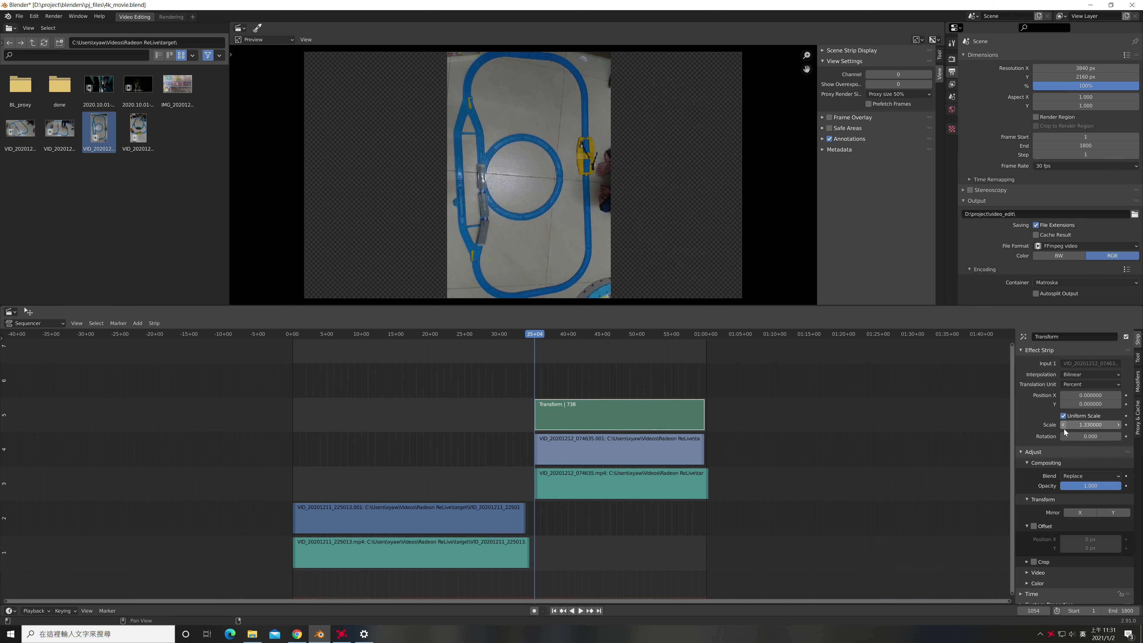
key(Return)
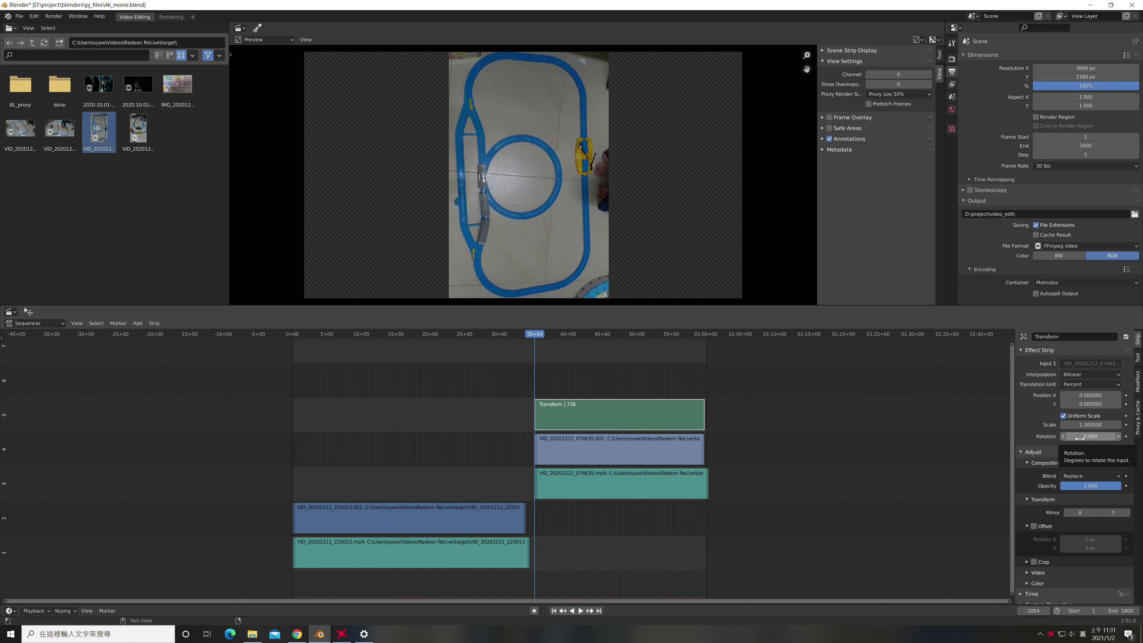
Step: Rotate the clip 90 degrees and raise the uniform scale to 1.99
click(1079, 438)
text(90)
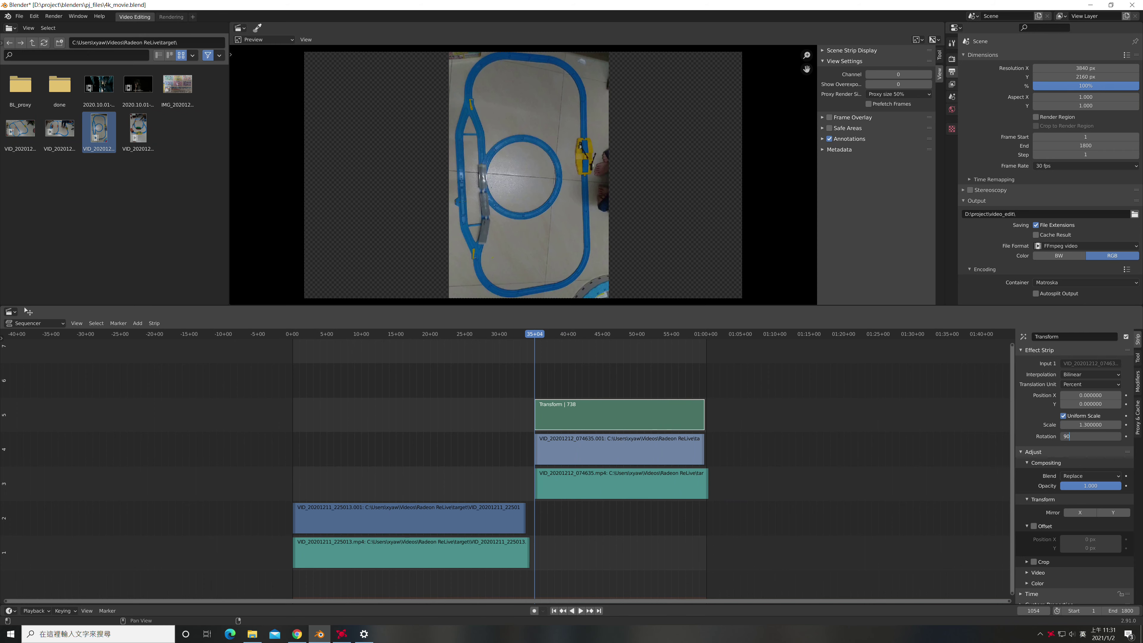
key(Return)
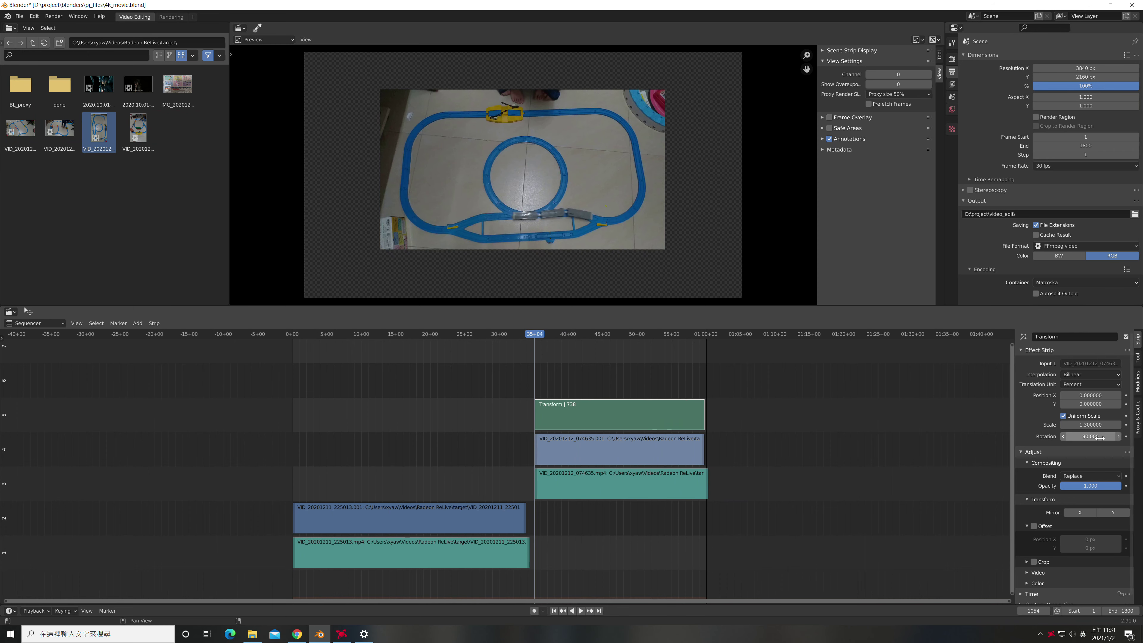
click(1098, 424)
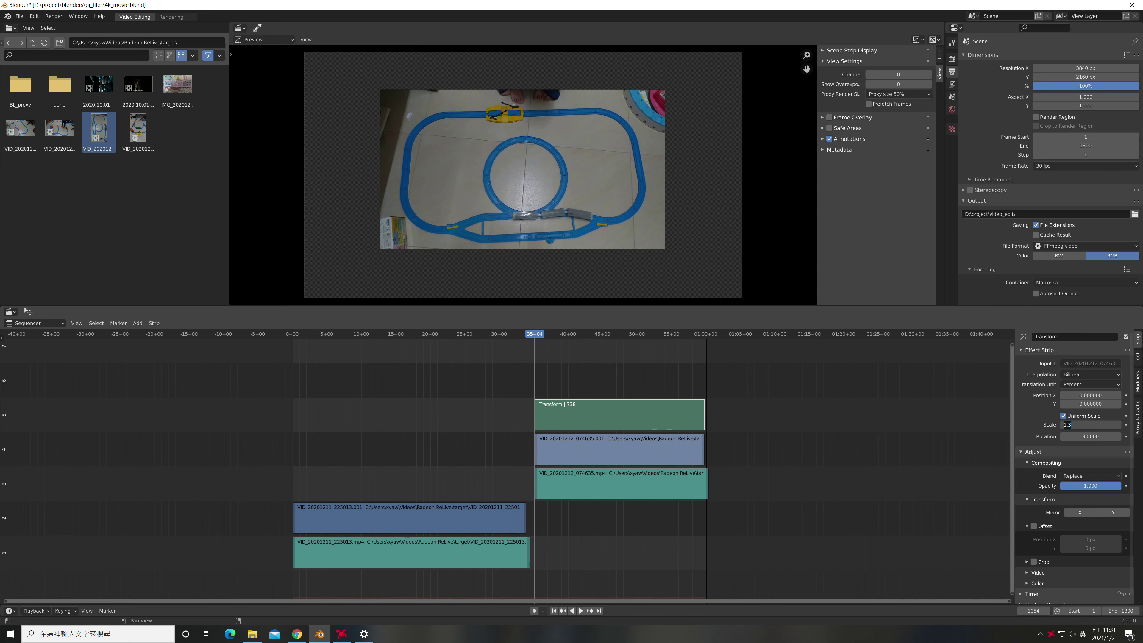
key(End)
key(BackSpace)
text(99)
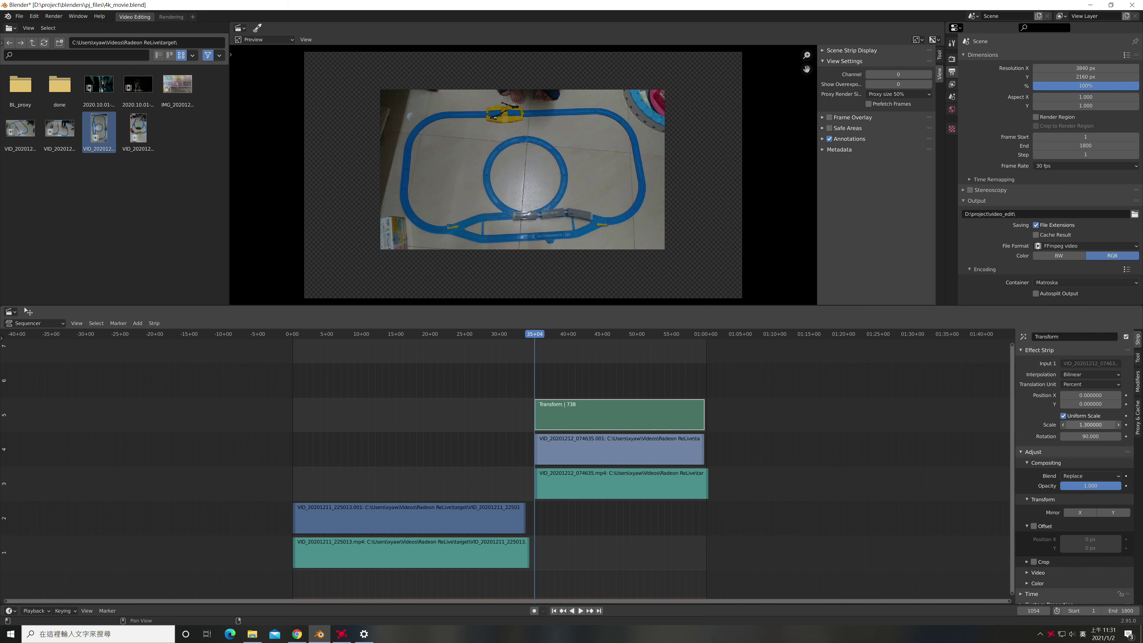
key(Return)
Step: Tune the Transform strip to scale 2.02 with Position X 0.3 and Y 2.97 to fill the frame
drag(1090, 424, 1076, 424)
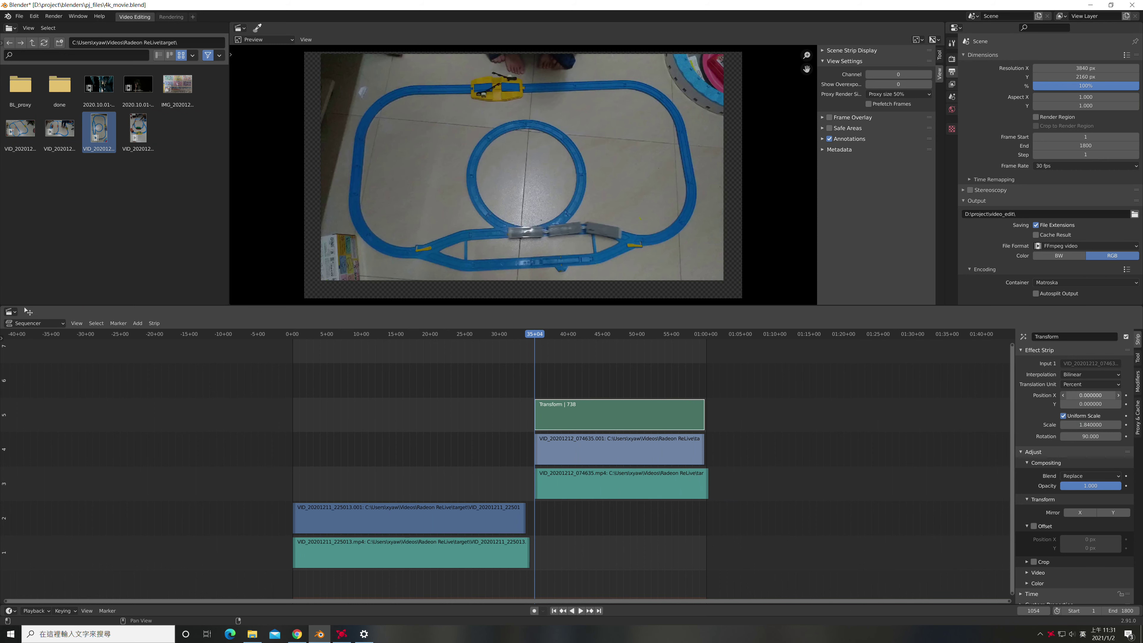
mouse_move(1089, 395)
mouse_down()
mouse_move(1105, 395)
mouse_move(1082, 404)
mouse_move(1094, 404)
mouse_move(1093, 425)
mouse_up()
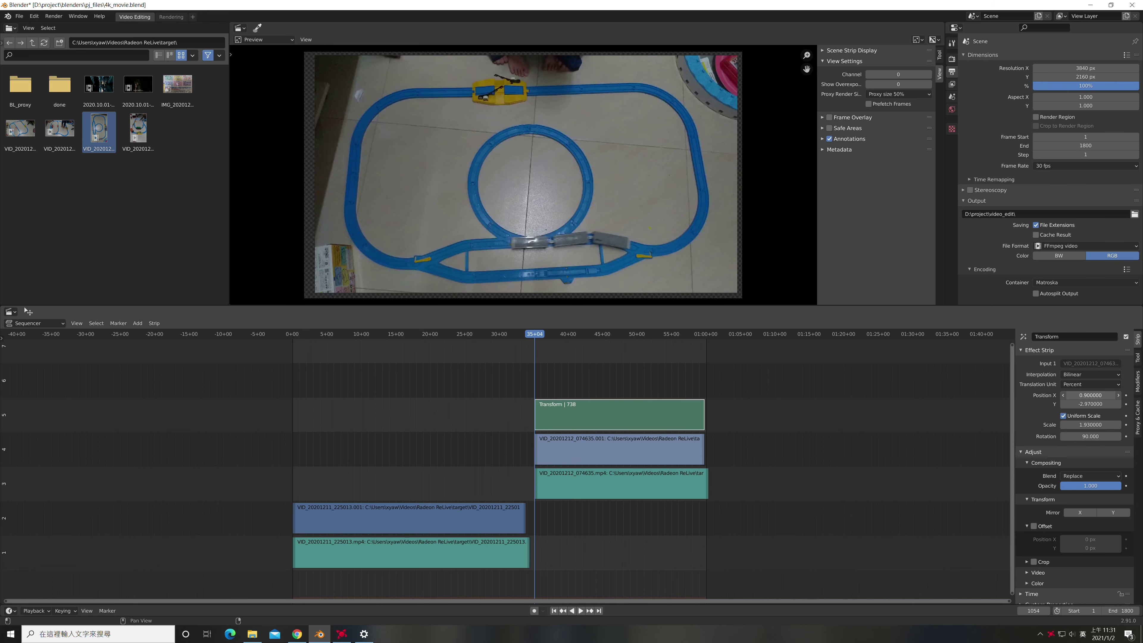
drag(1090, 395, 1080, 395)
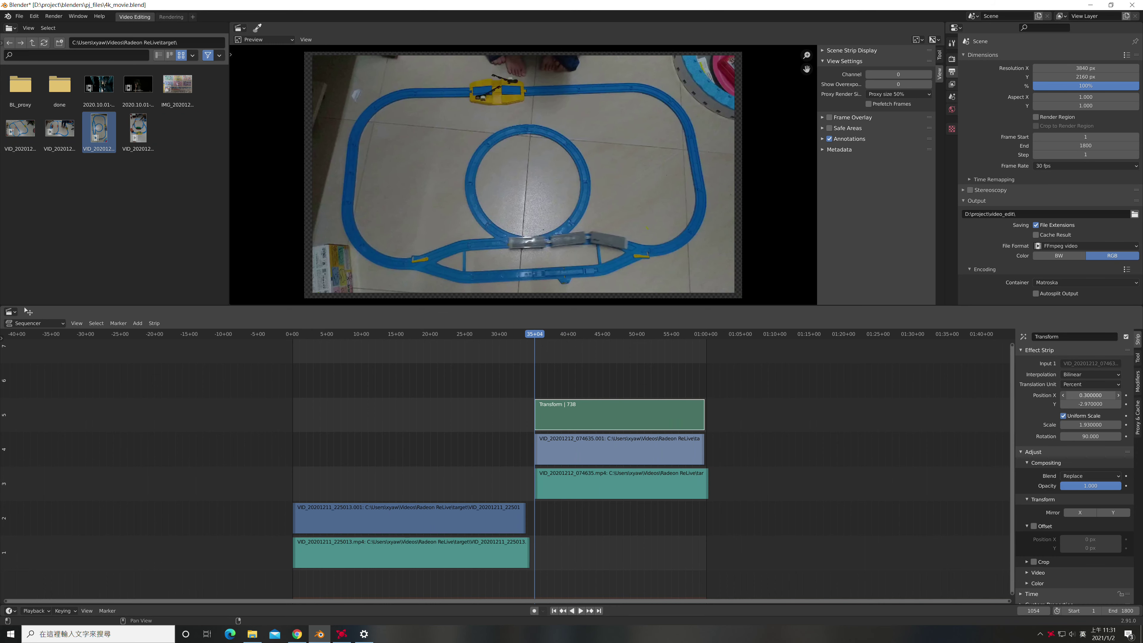
drag(1090, 424, 1098, 425)
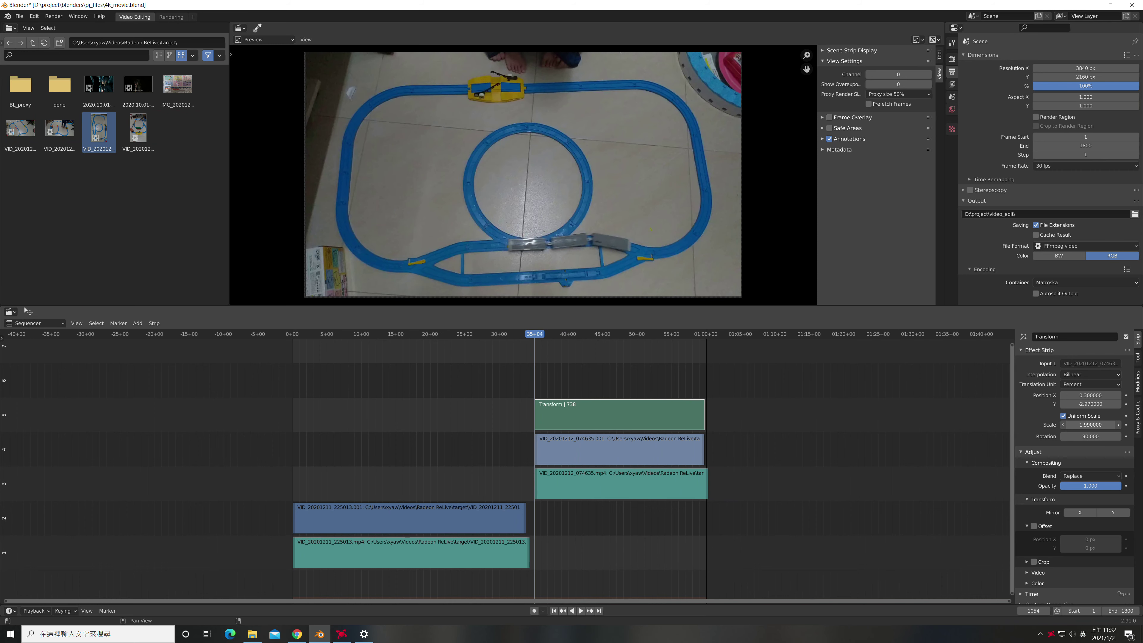
drag(1090, 425, 1100, 424)
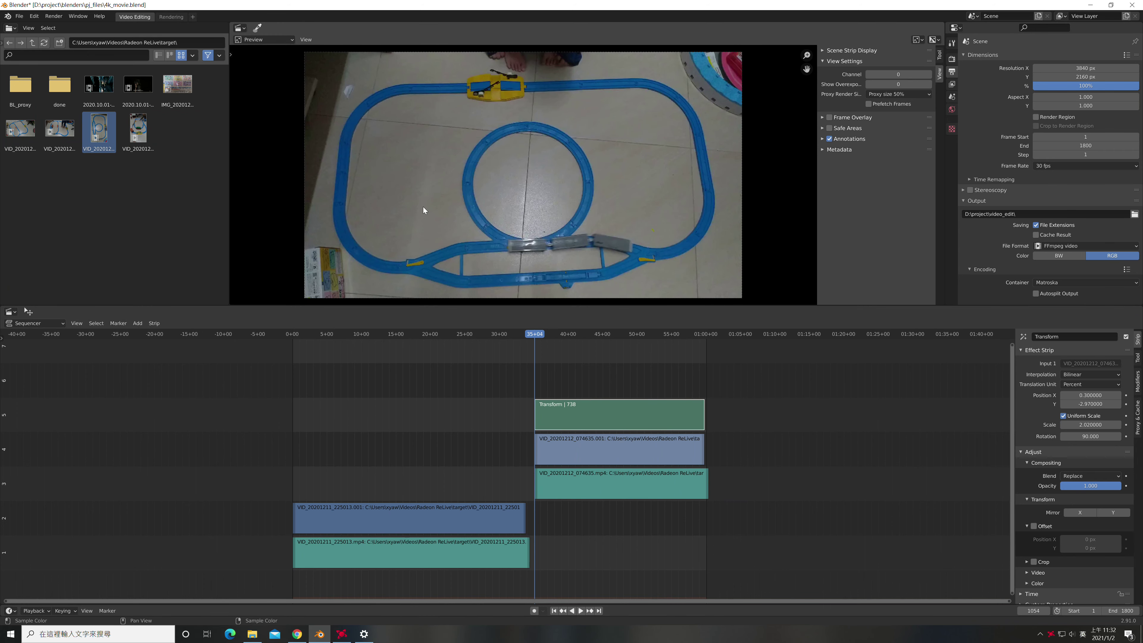
Step: Scrub through both clips on the time ruler, finishing at 28+17 in the first clip
click(341, 334)
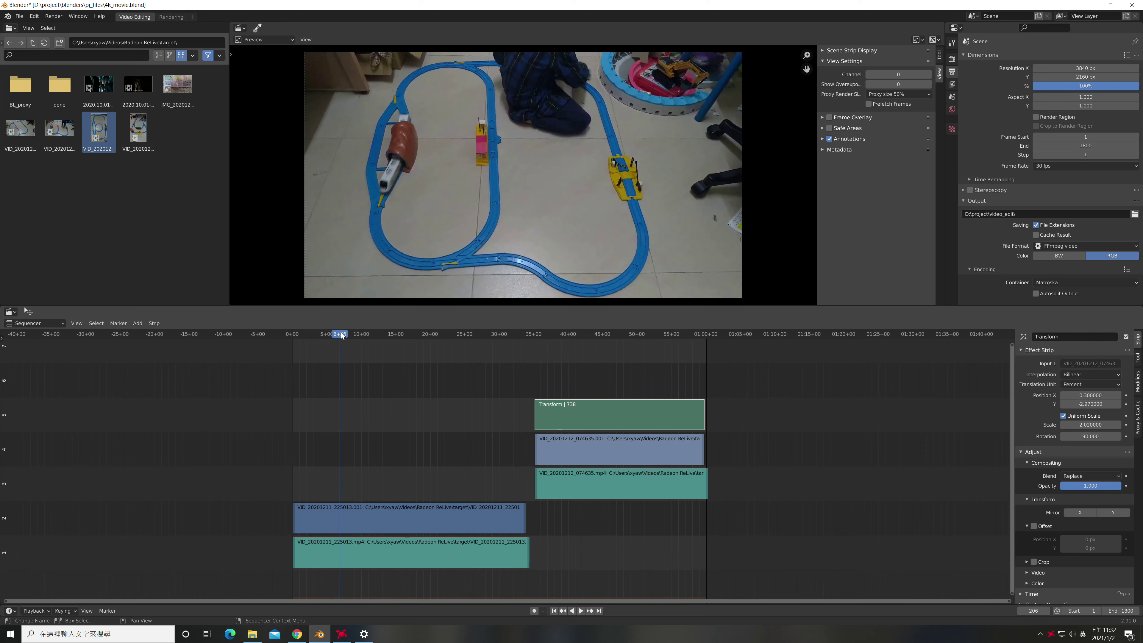
click(605, 334)
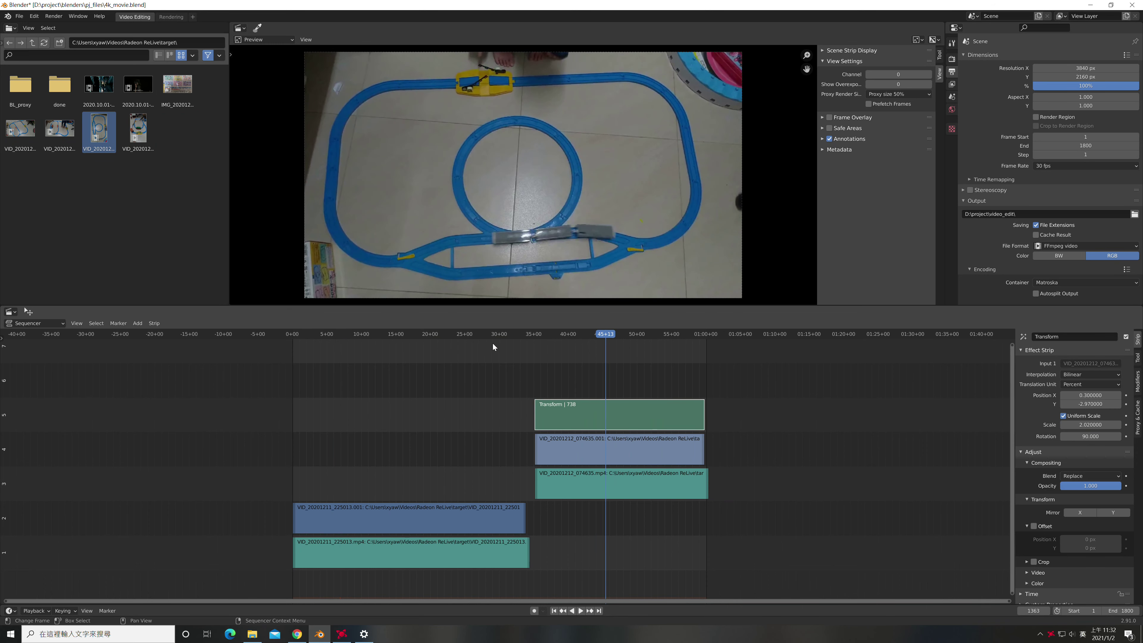
click(448, 334)
click(621, 334)
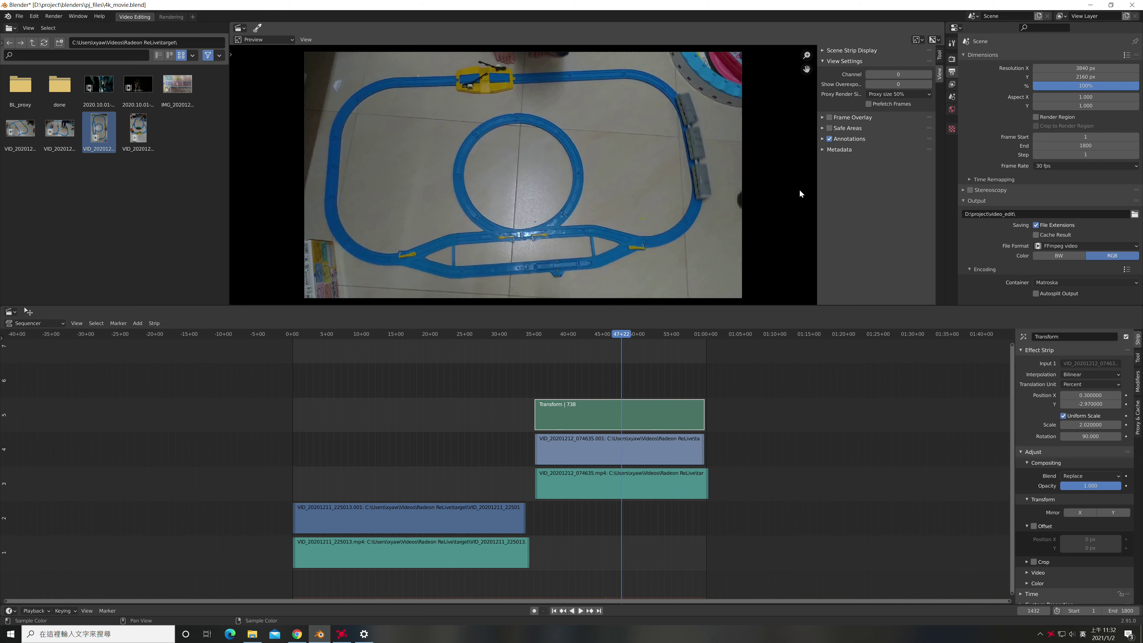
click(493, 335)
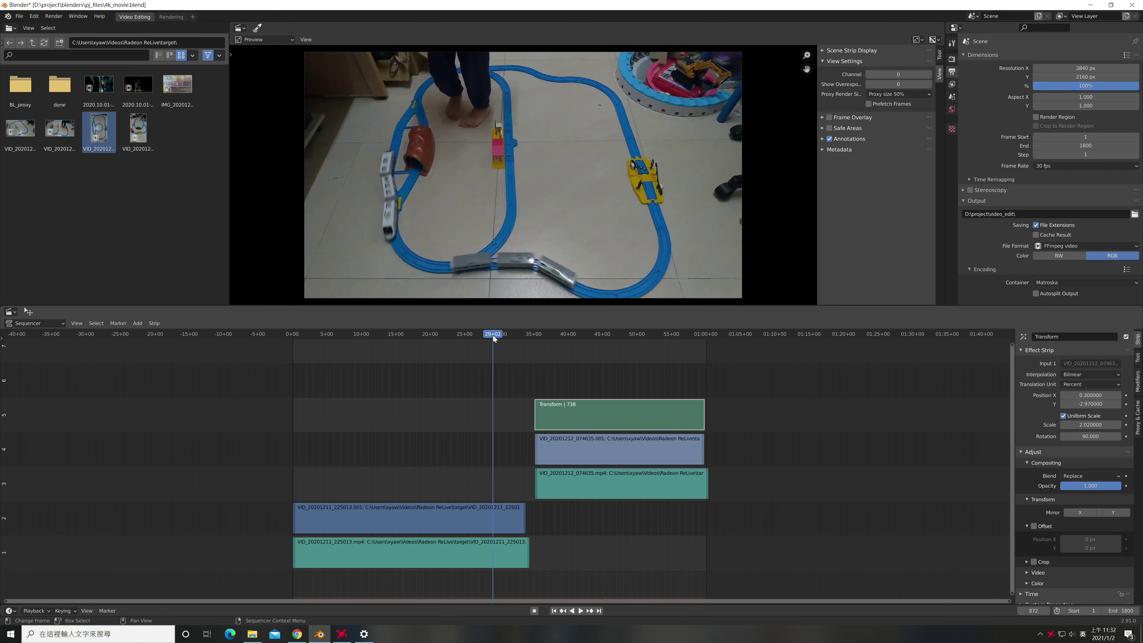
click(590, 334)
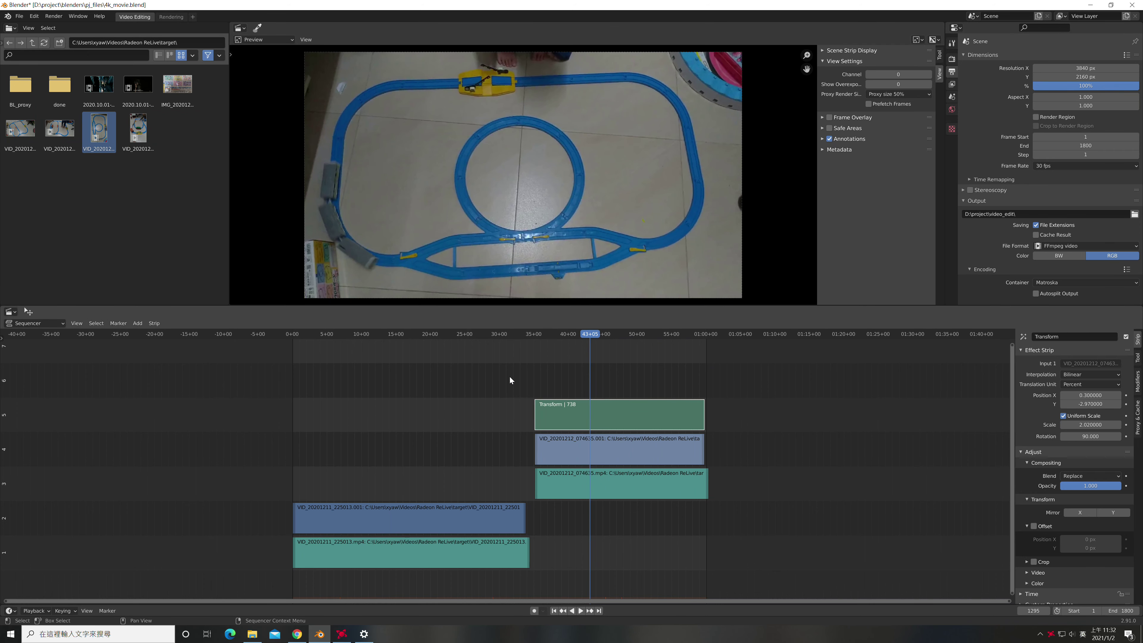
click(490, 338)
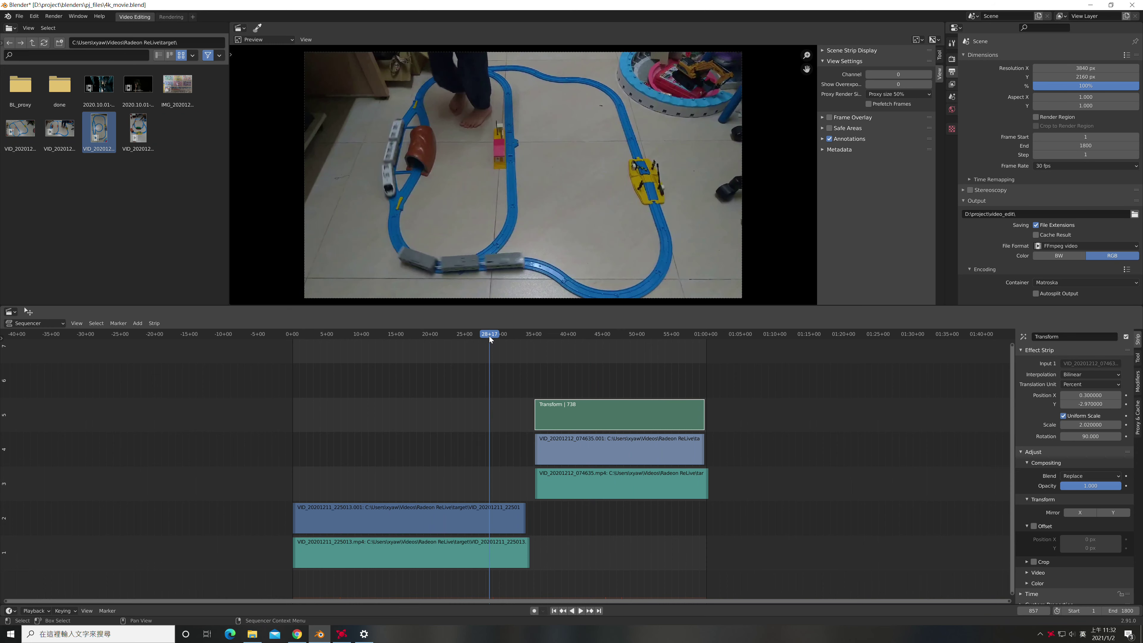
Step: Select the VID_20201211_225013.001 and Transform strips and add a 39-frame Wipe transition between them
click(516, 509)
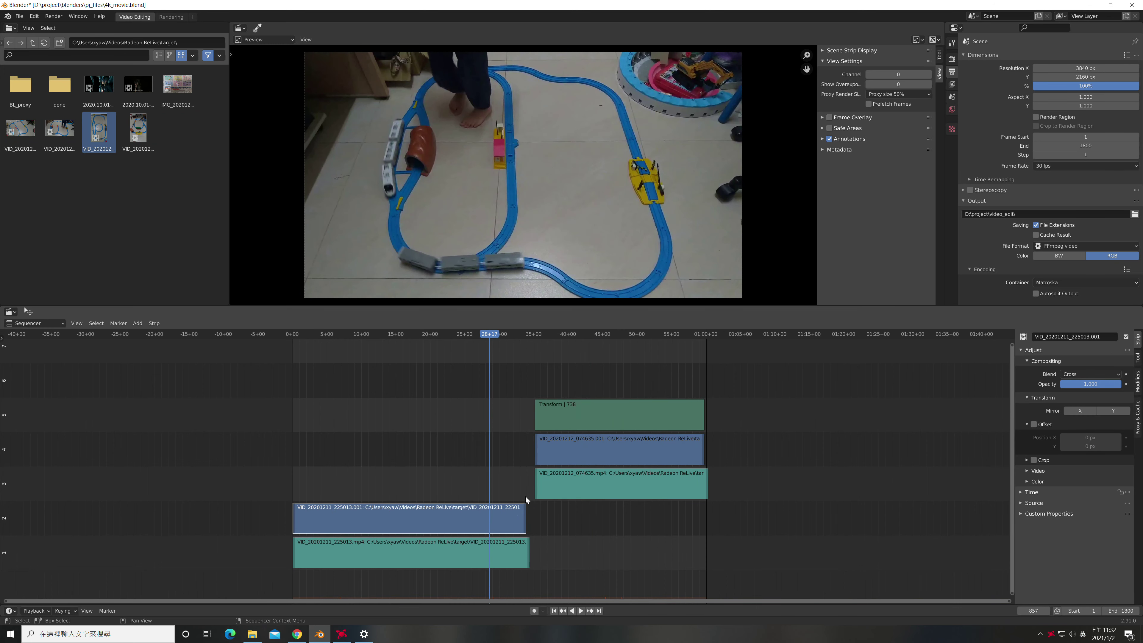
click(627, 425)
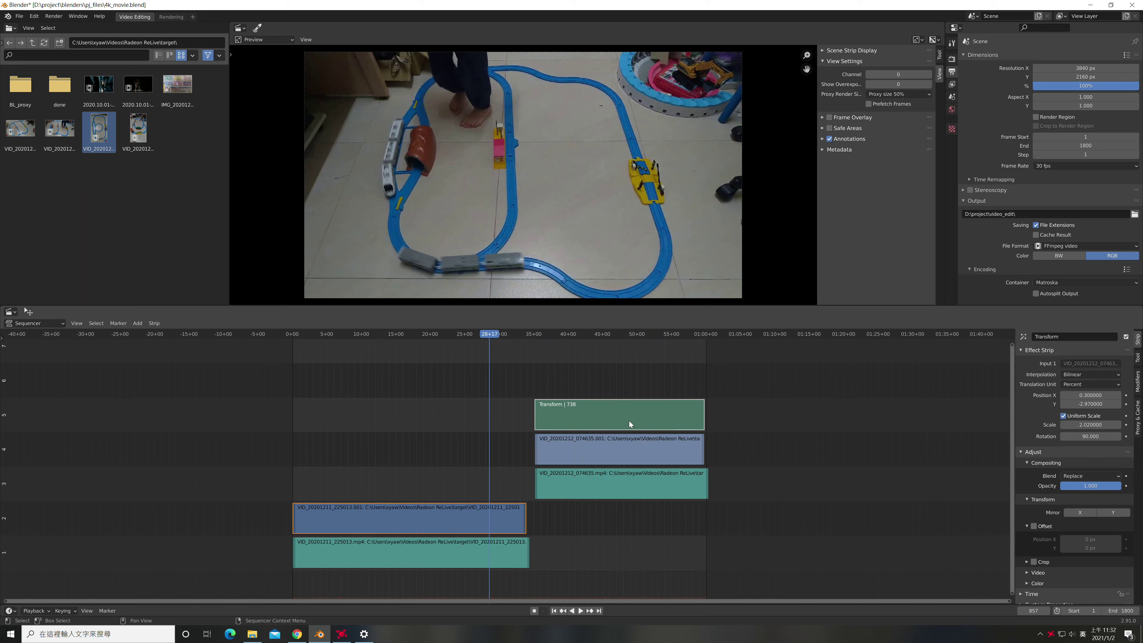
click(143, 324)
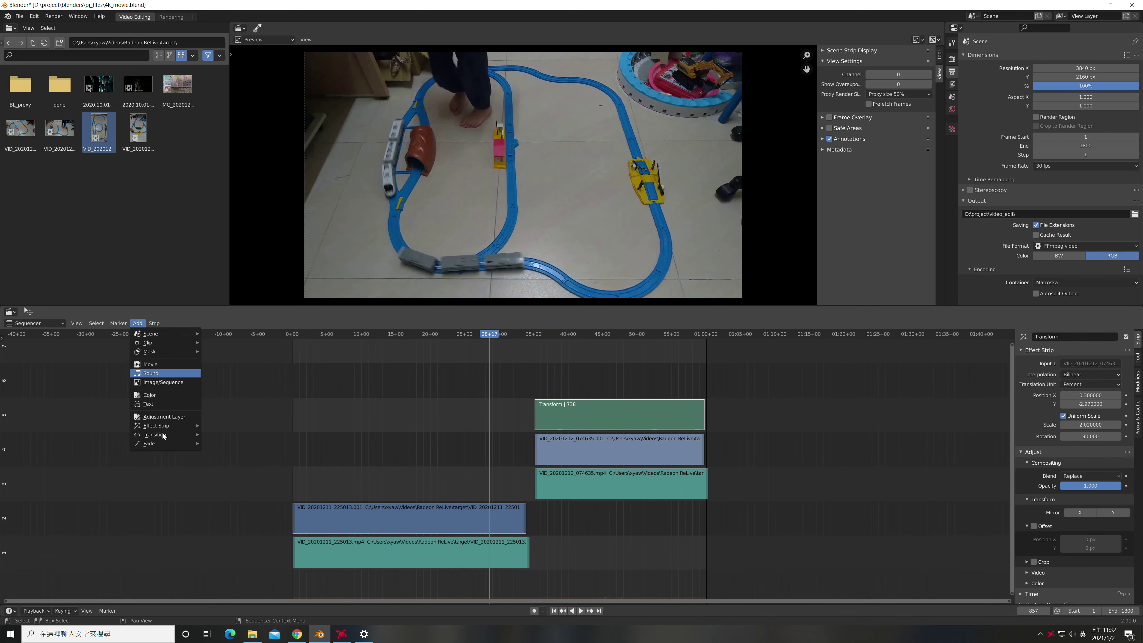
mouse_move(161, 445)
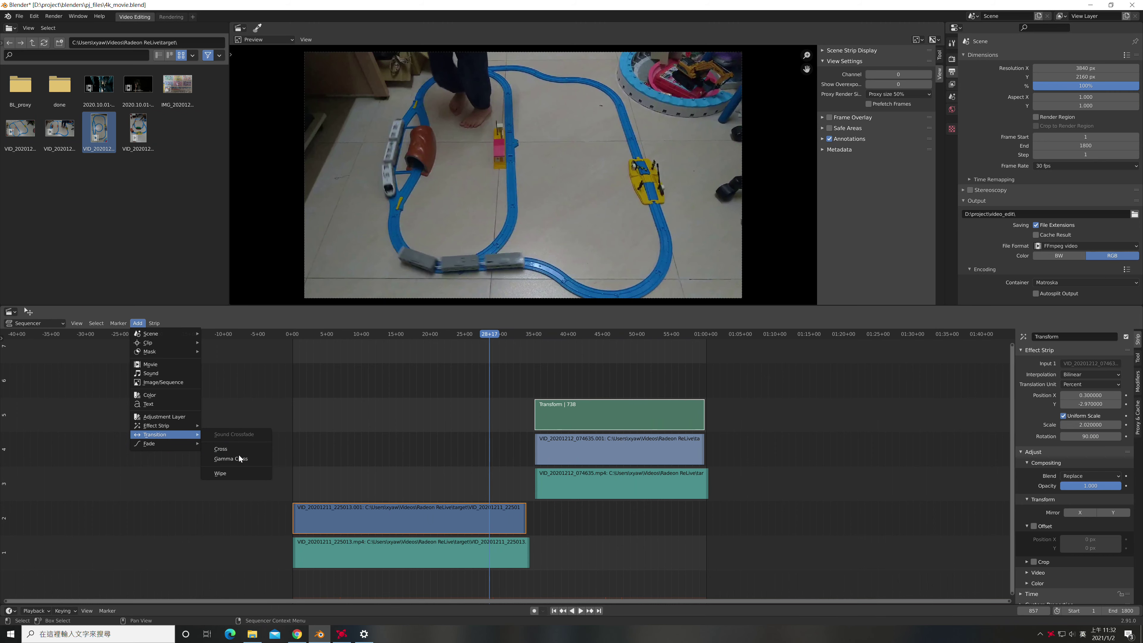
click(241, 471)
scroll(539, 412, up, 5)
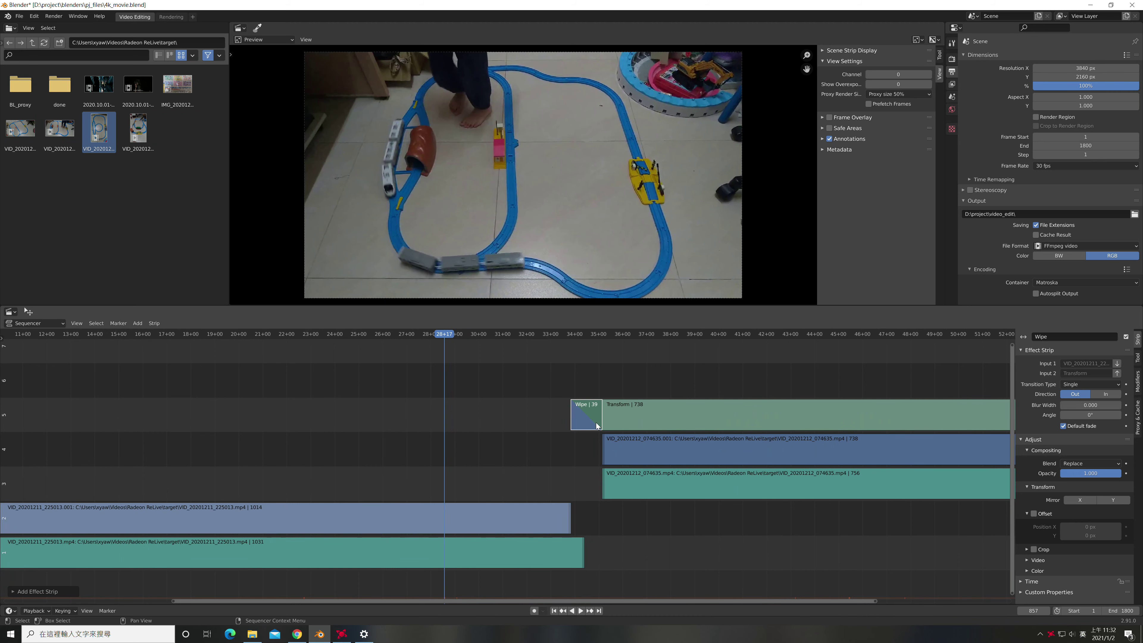
Step: Set the current frame to 1000 and the scene's end frame to 1100
click(556, 335)
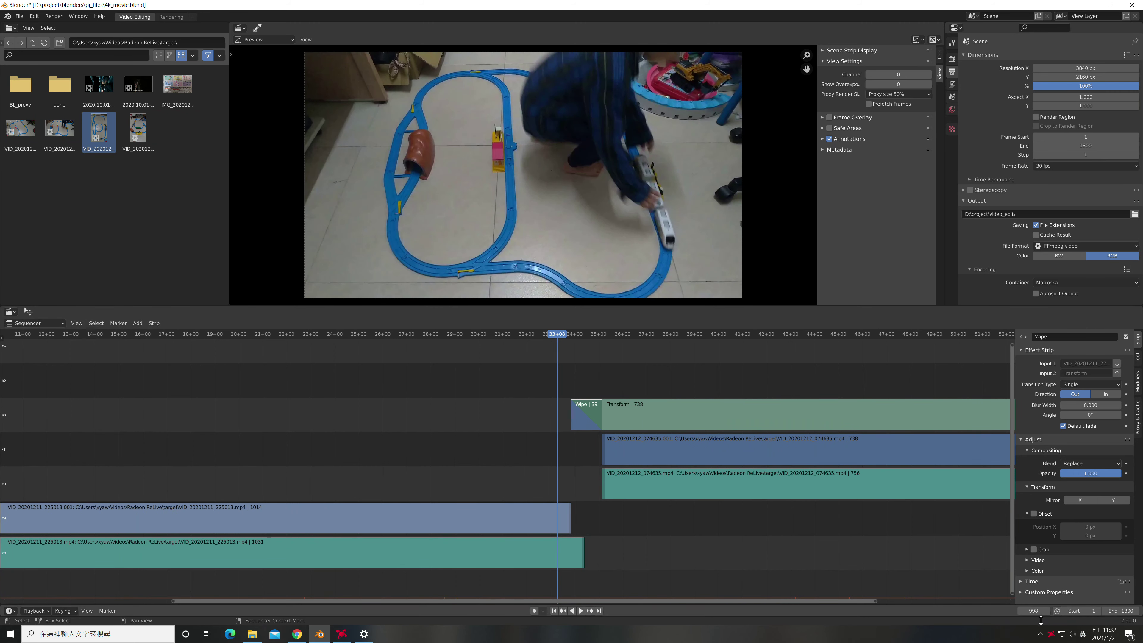
click(1033, 610)
text(1000)
key(Return)
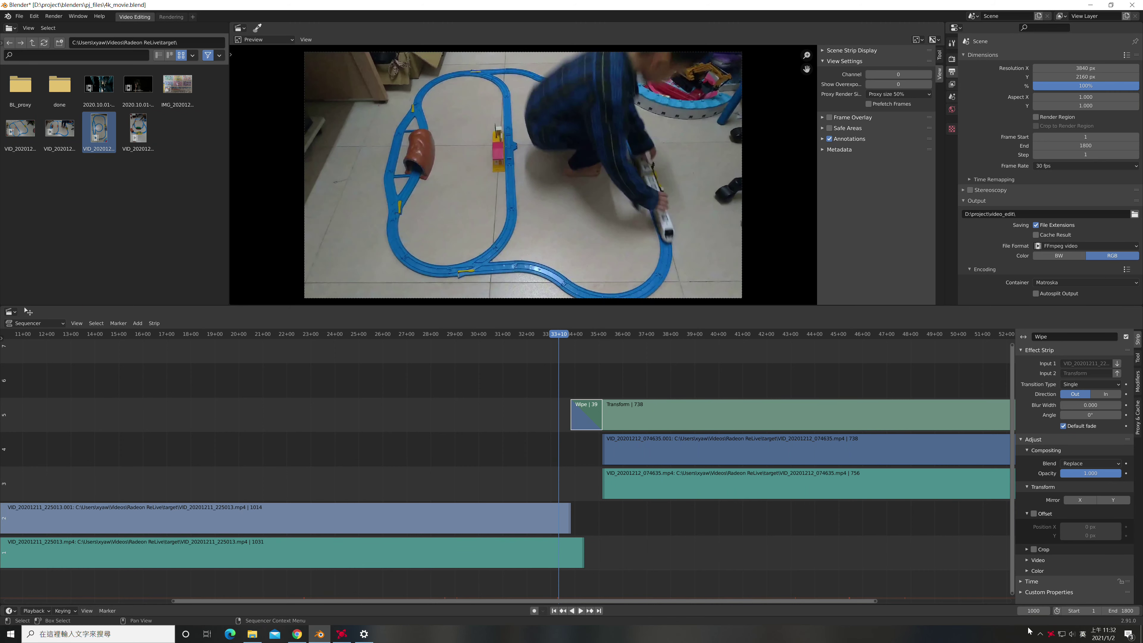
click(1117, 610)
text(1100)
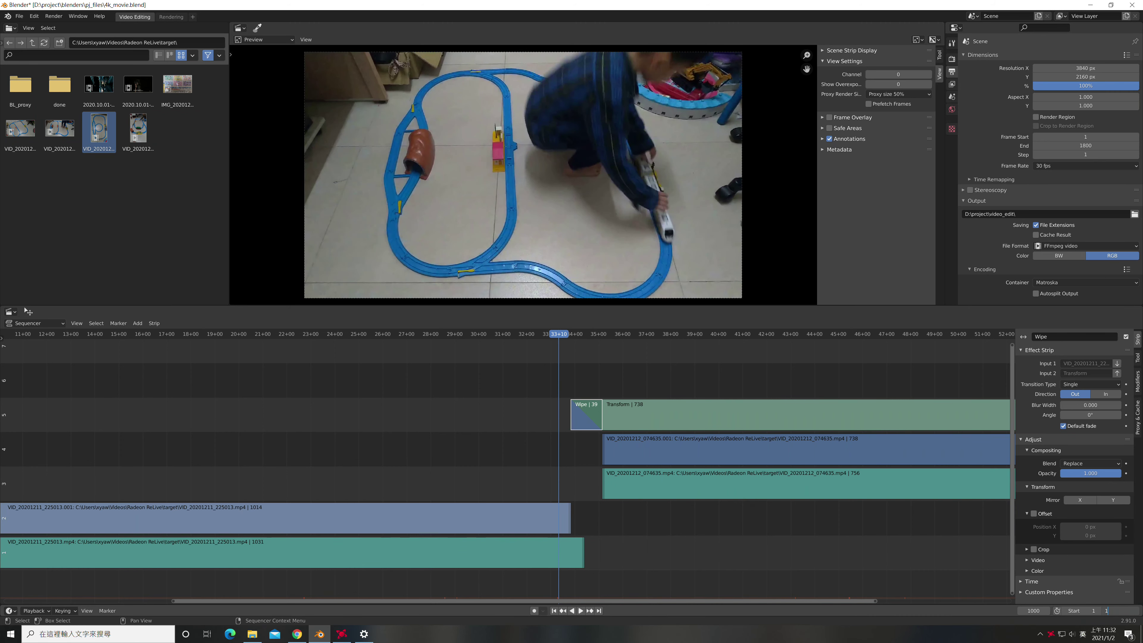
key(Return)
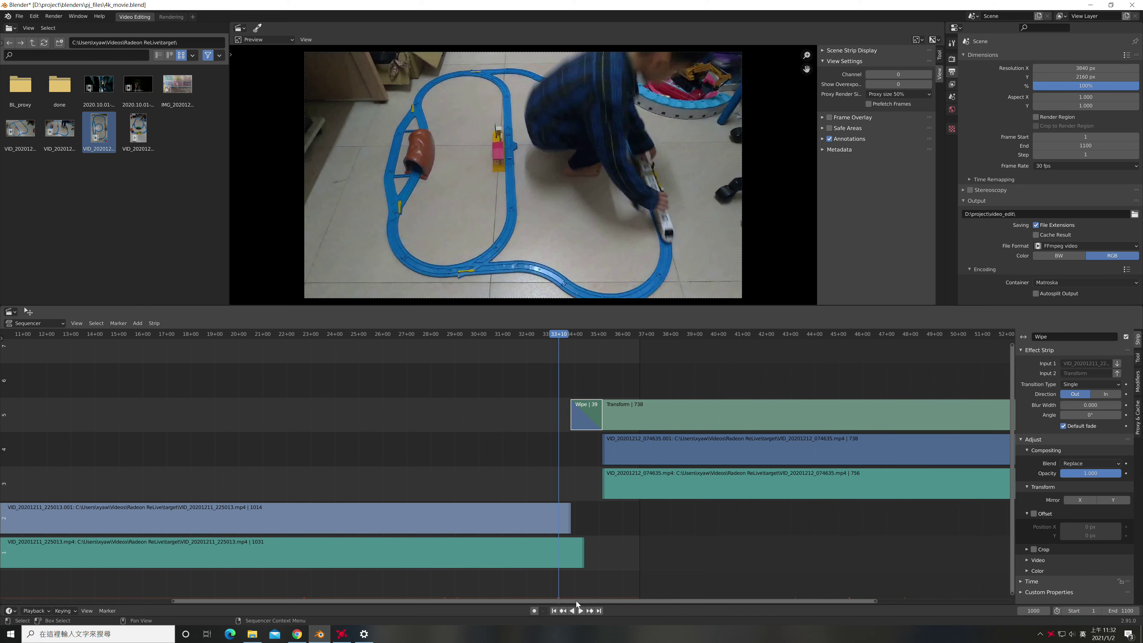
Step: Play back the sequence across the clip boundary to preview the wipe
click(580, 610)
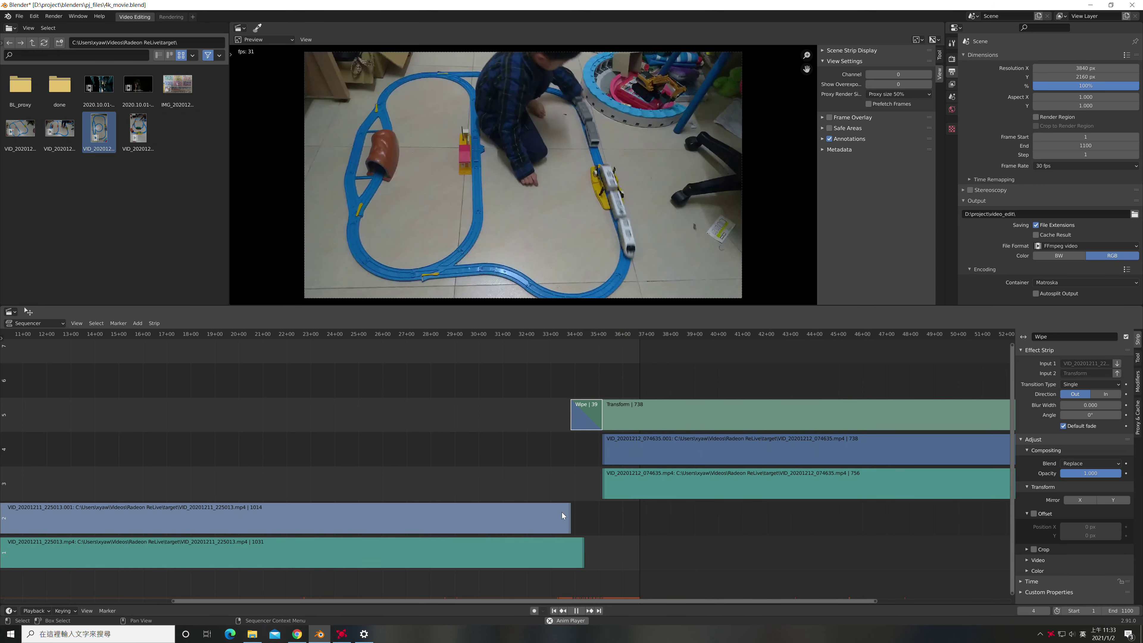
click(546, 331)
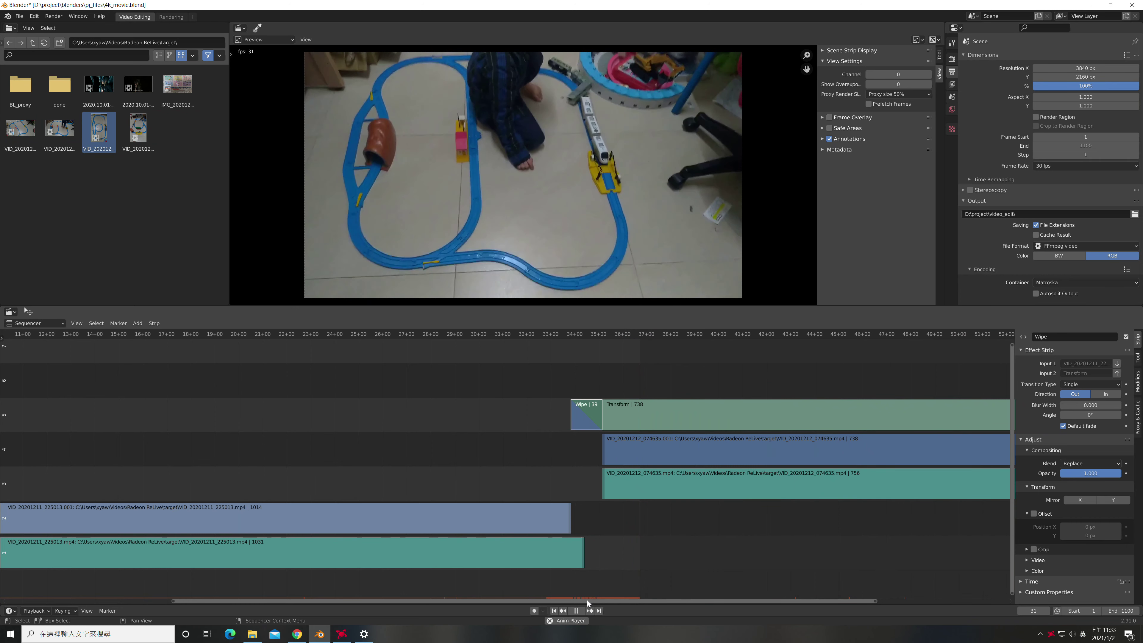
click(576, 610)
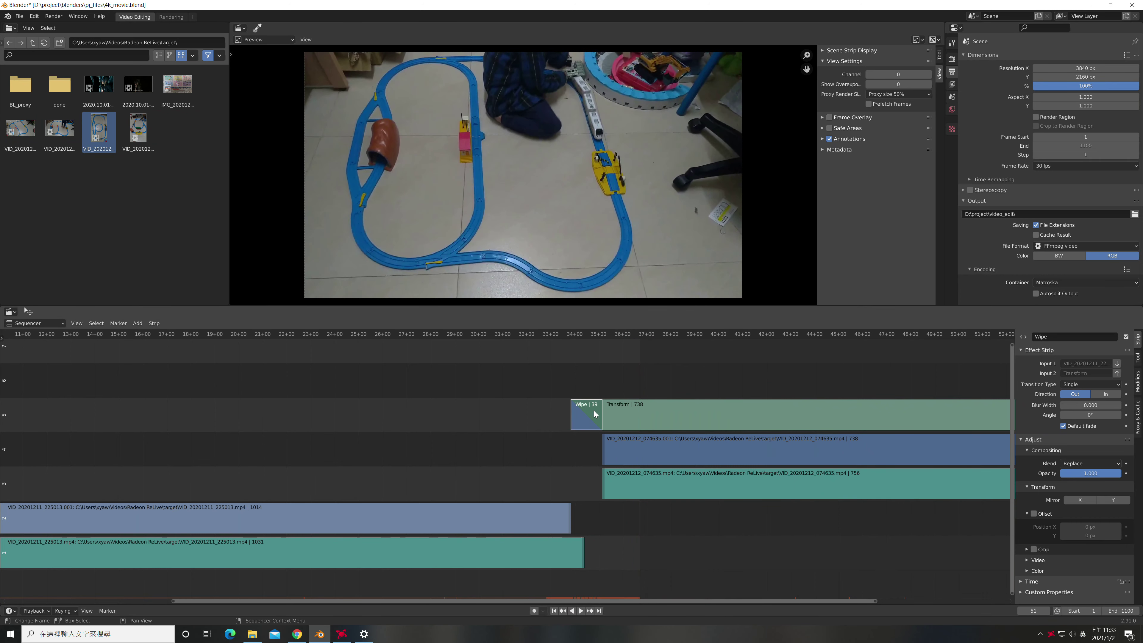
Step: Switch the wipe to the Double type and play it back
click(1101, 386)
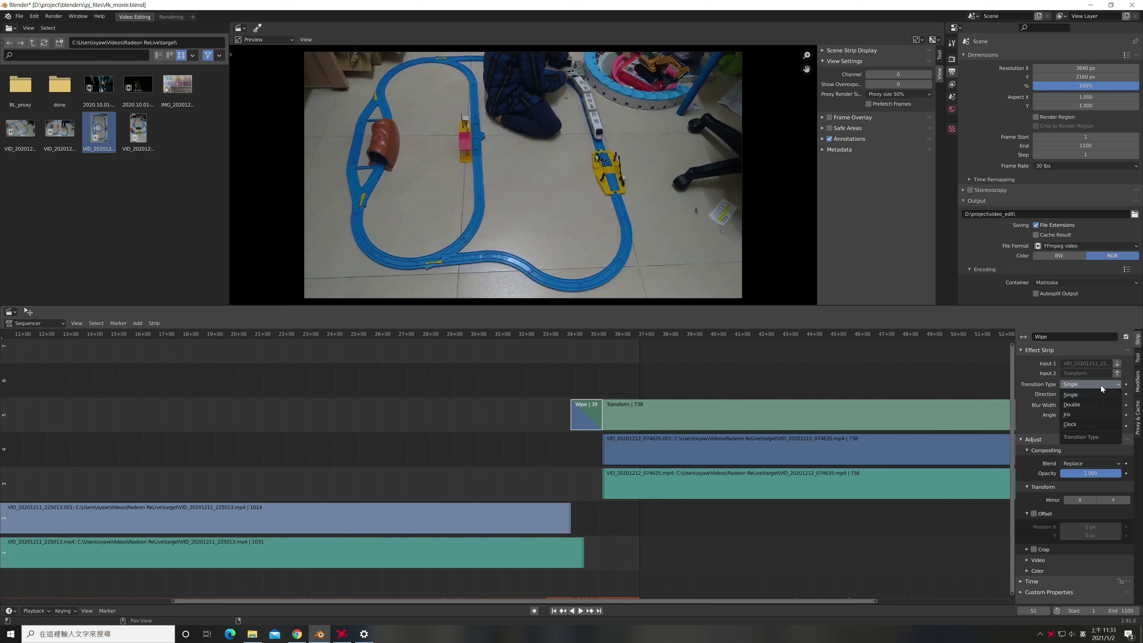
click(1091, 405)
click(563, 334)
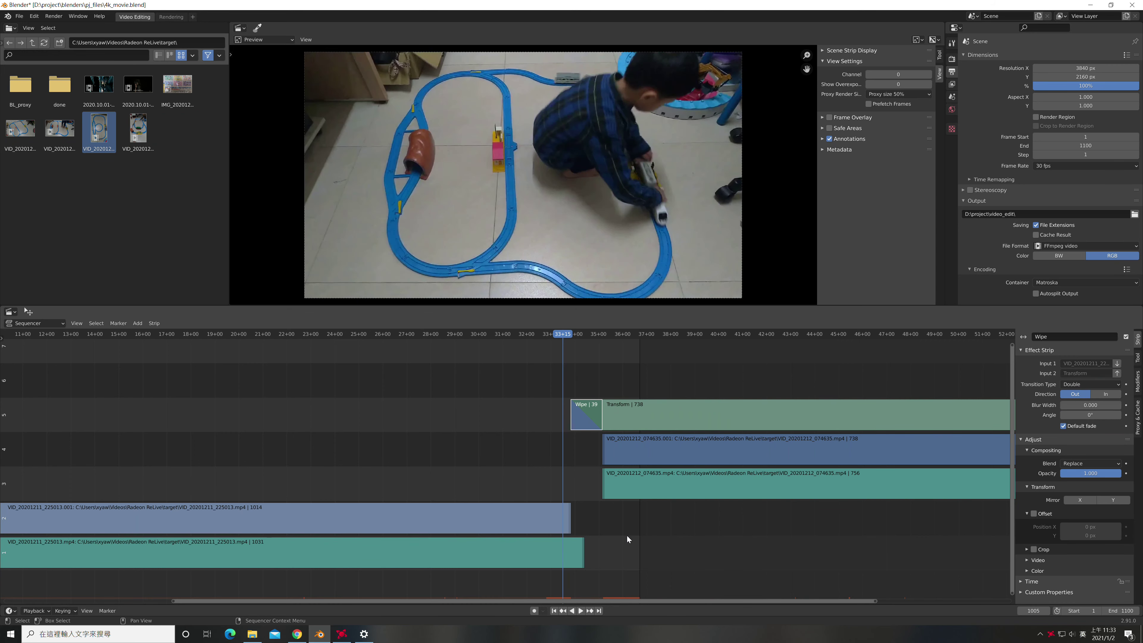
click(581, 611)
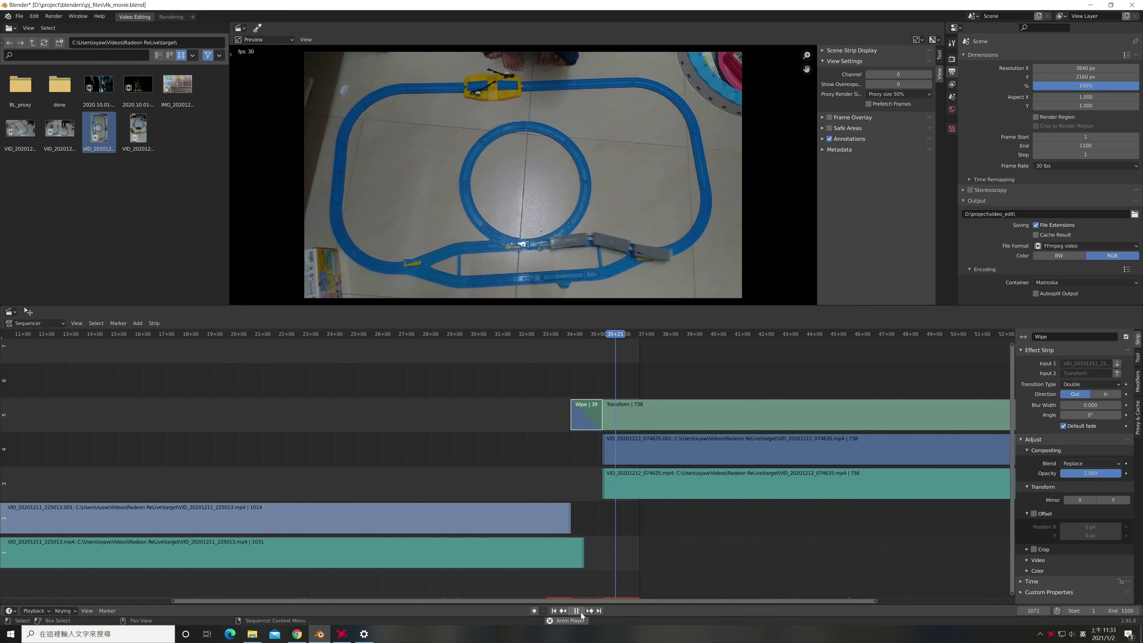
click(580, 610)
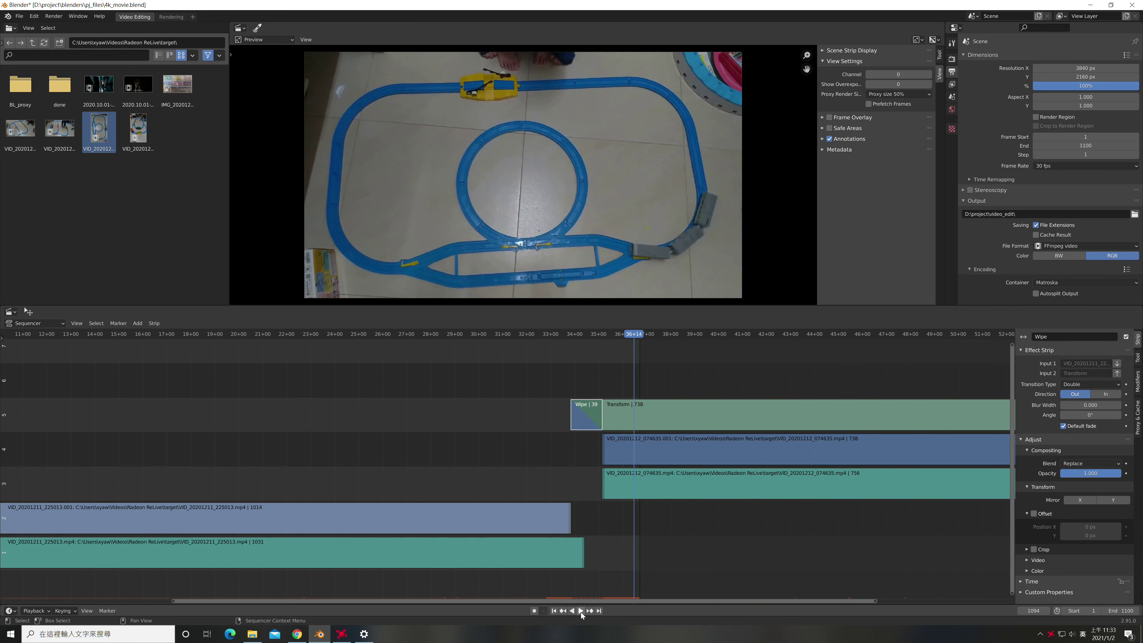
Step: Switch the wipe to the Clock type and play it back
click(1089, 384)
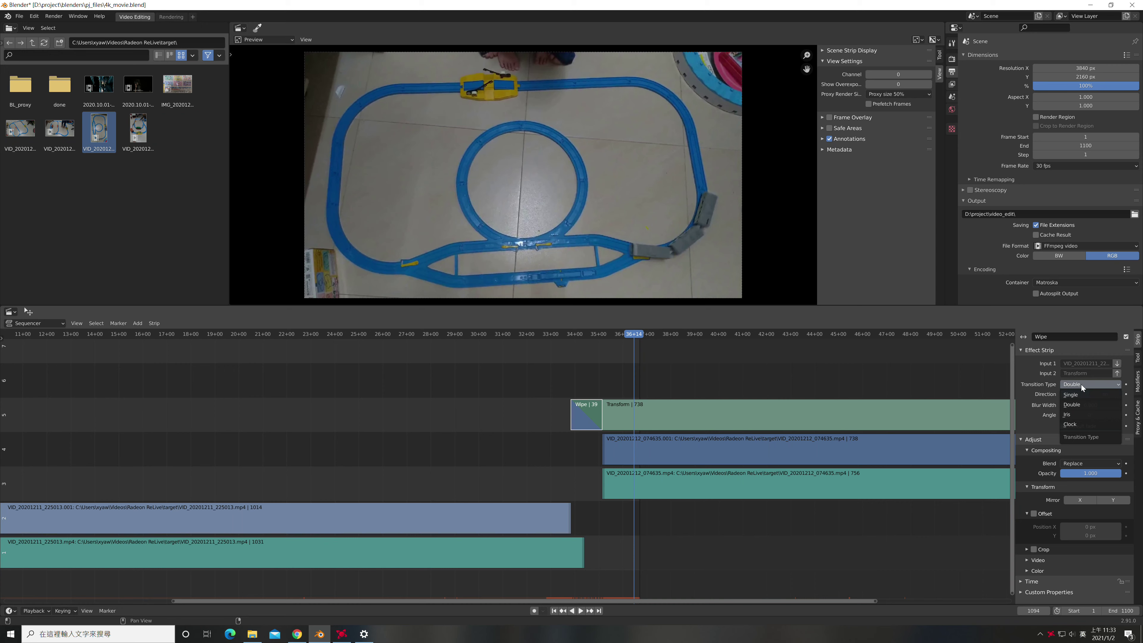
click(1084, 425)
click(565, 333)
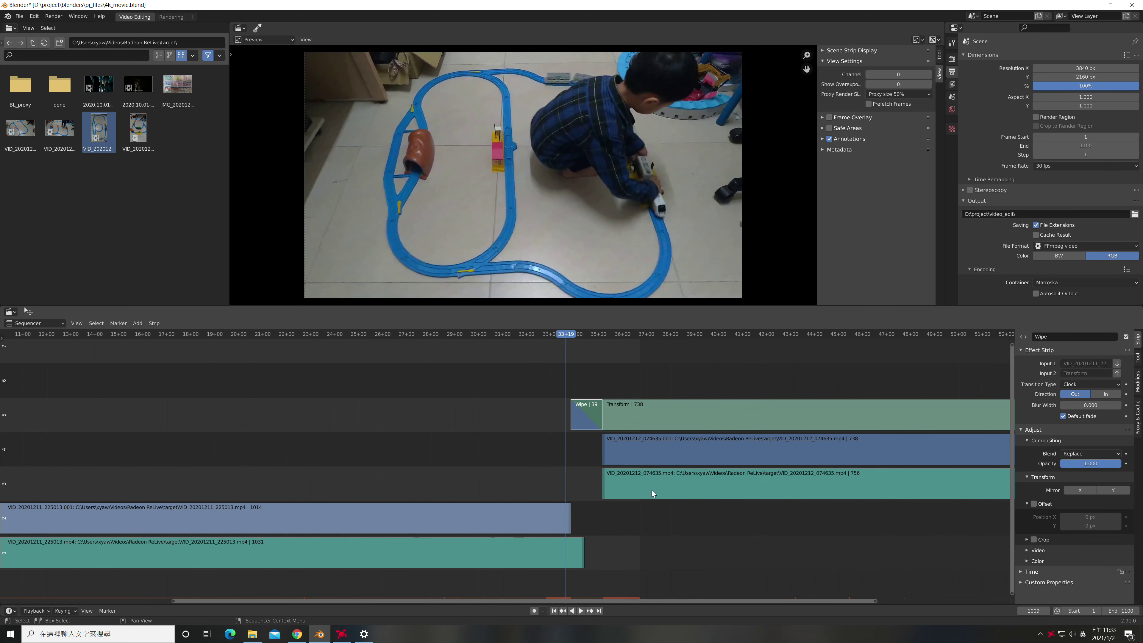
click(580, 611)
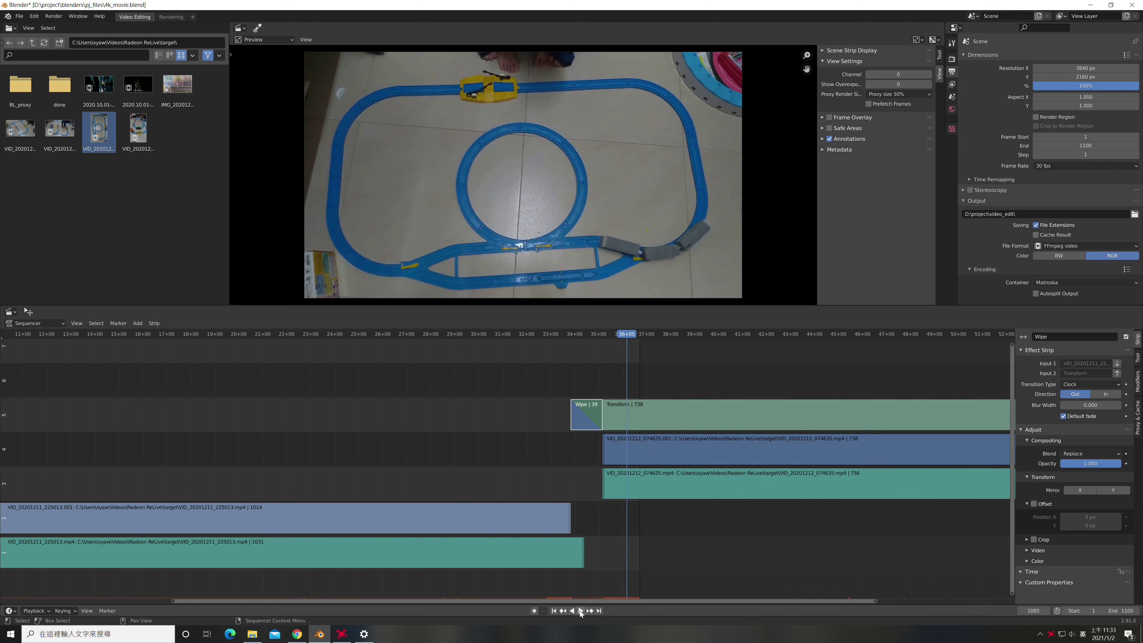
click(580, 610)
Step: Set the wipe to the Iris type and play the transition back
click(1089, 385)
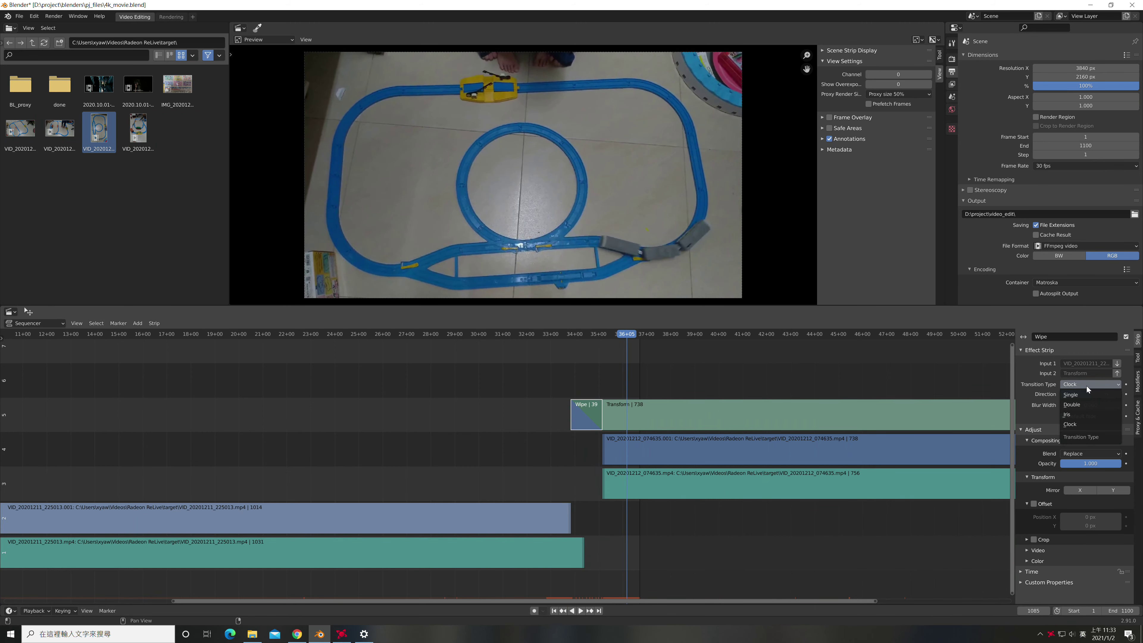
click(1089, 417)
click(553, 333)
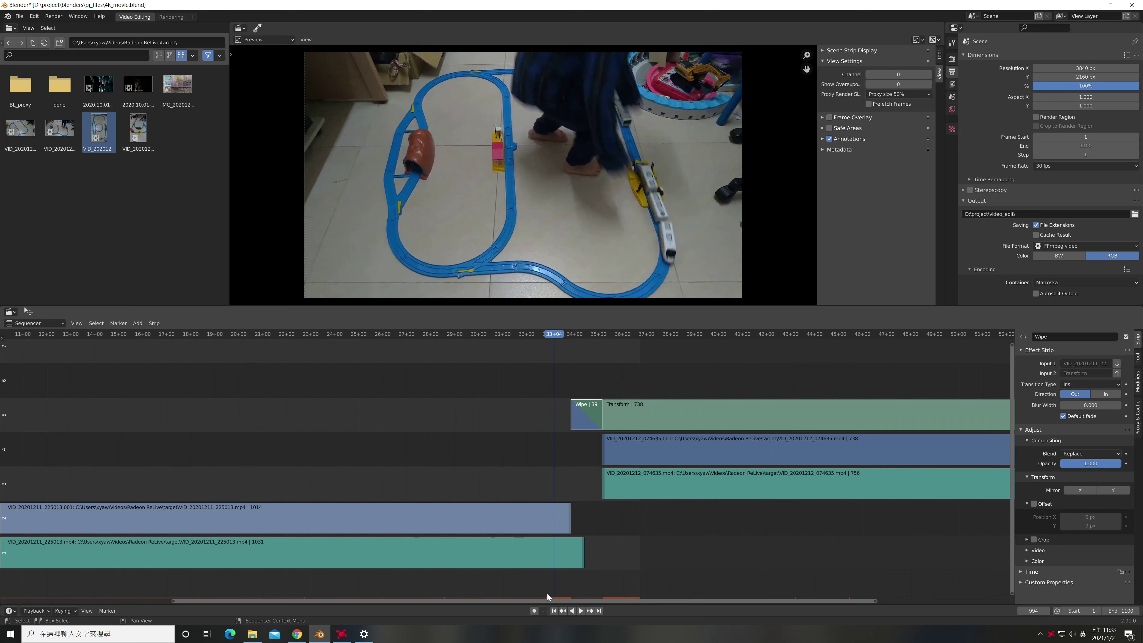
click(580, 611)
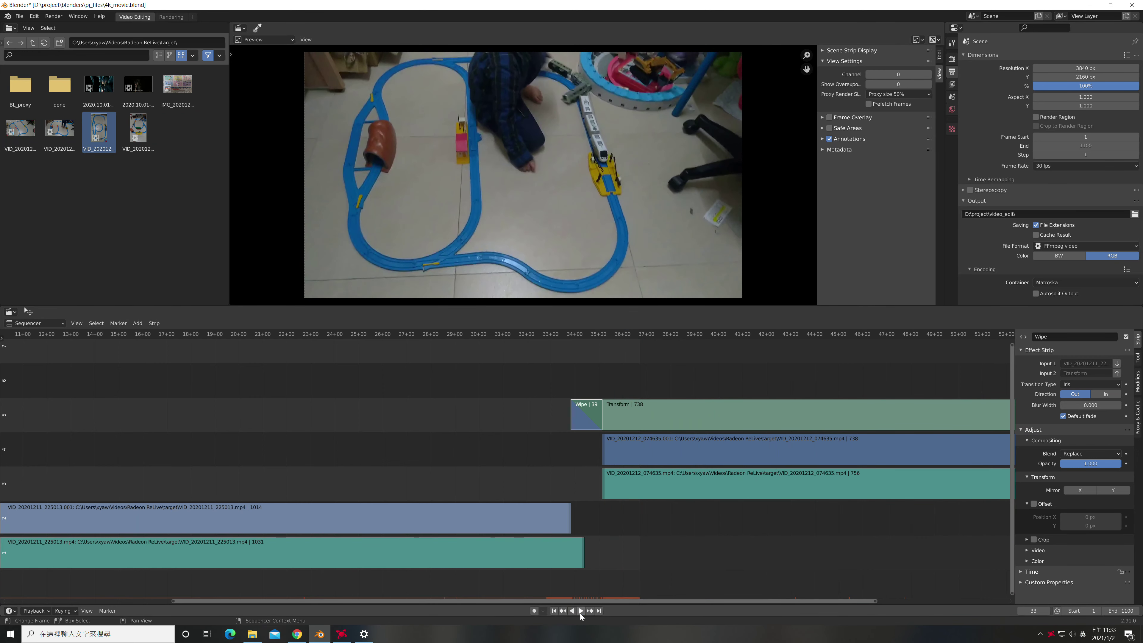
click(579, 613)
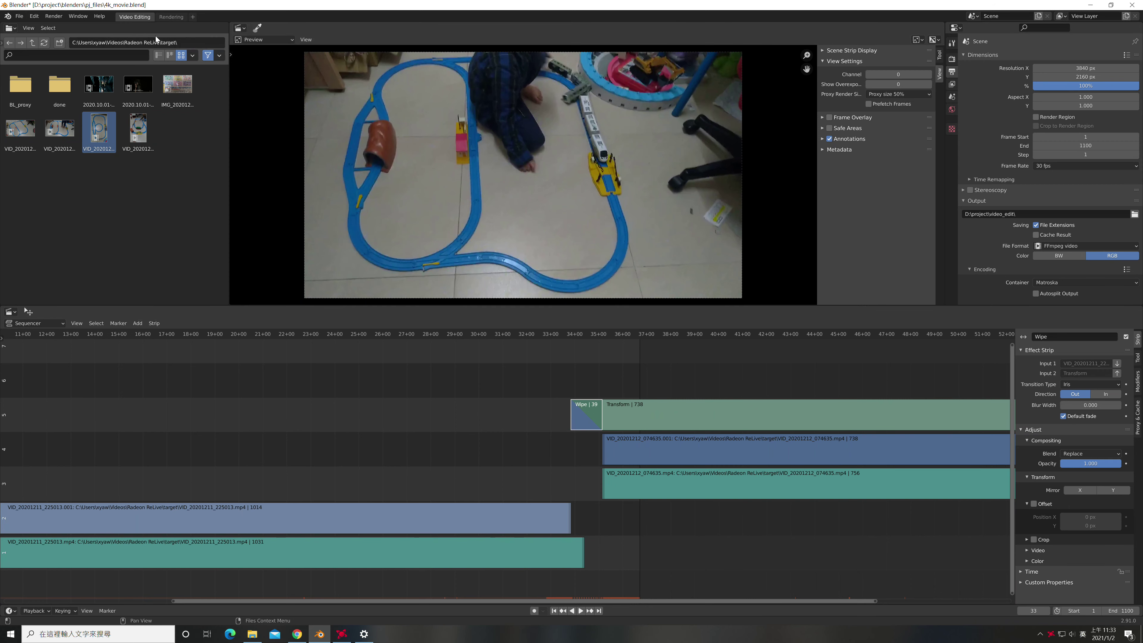
Step: Open the Render menu to reach Render Animation
click(53, 16)
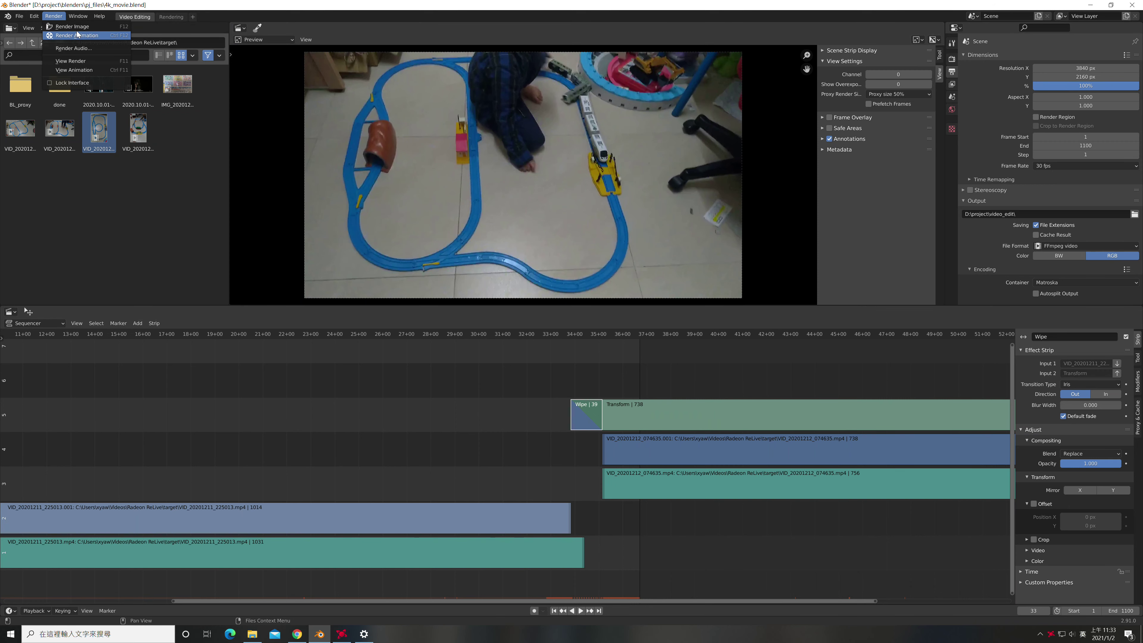